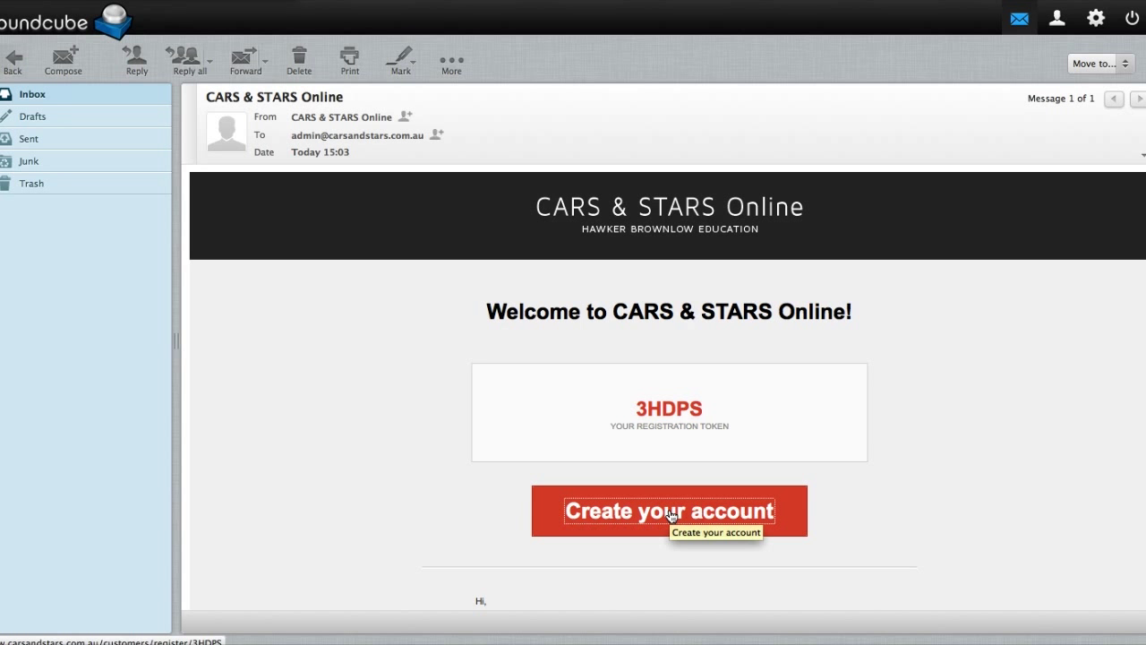
Complete the James College registration form with the confirmed password and create the school account.
left_click(669, 514)
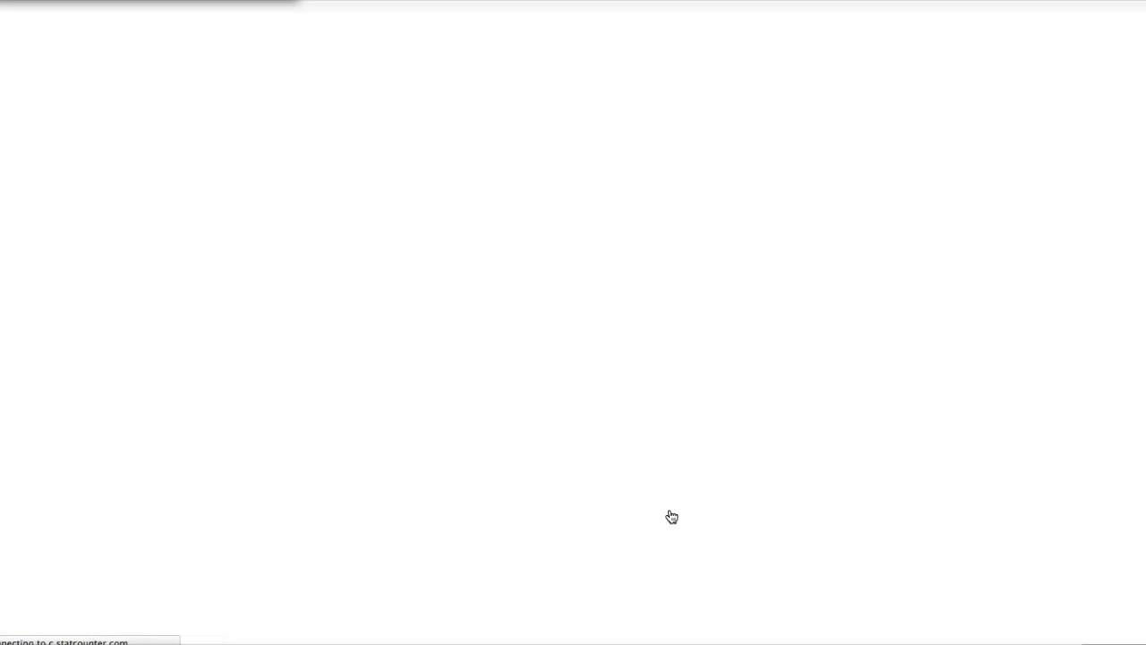
scroll(804, 470, "down", 3)
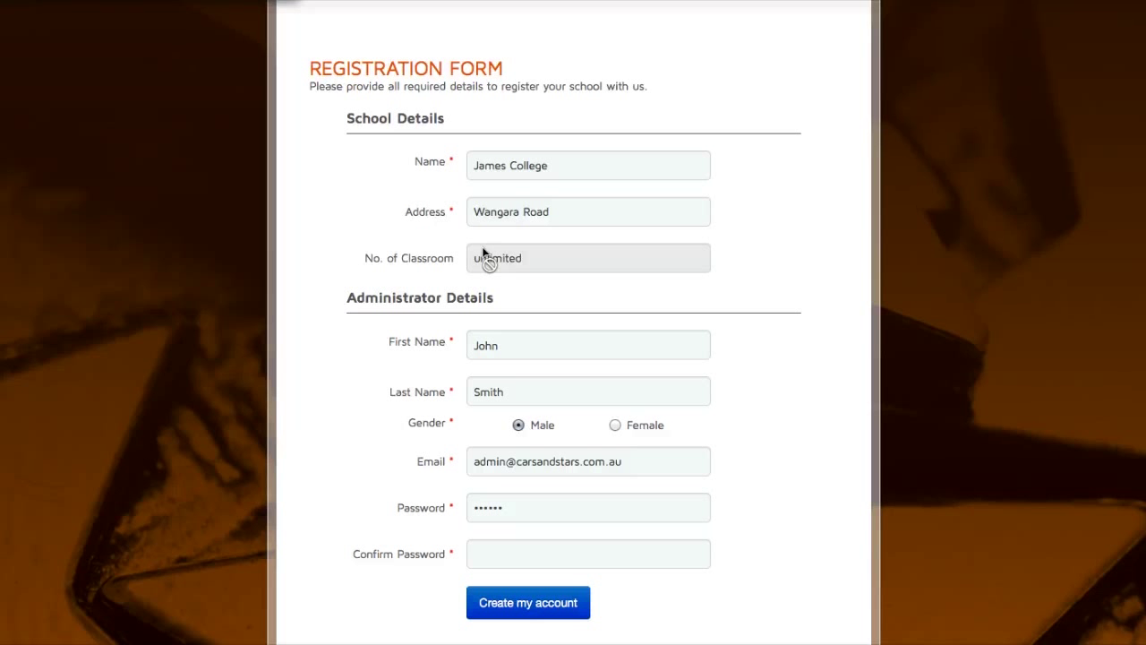
left_click(527, 550)
type("passwd")
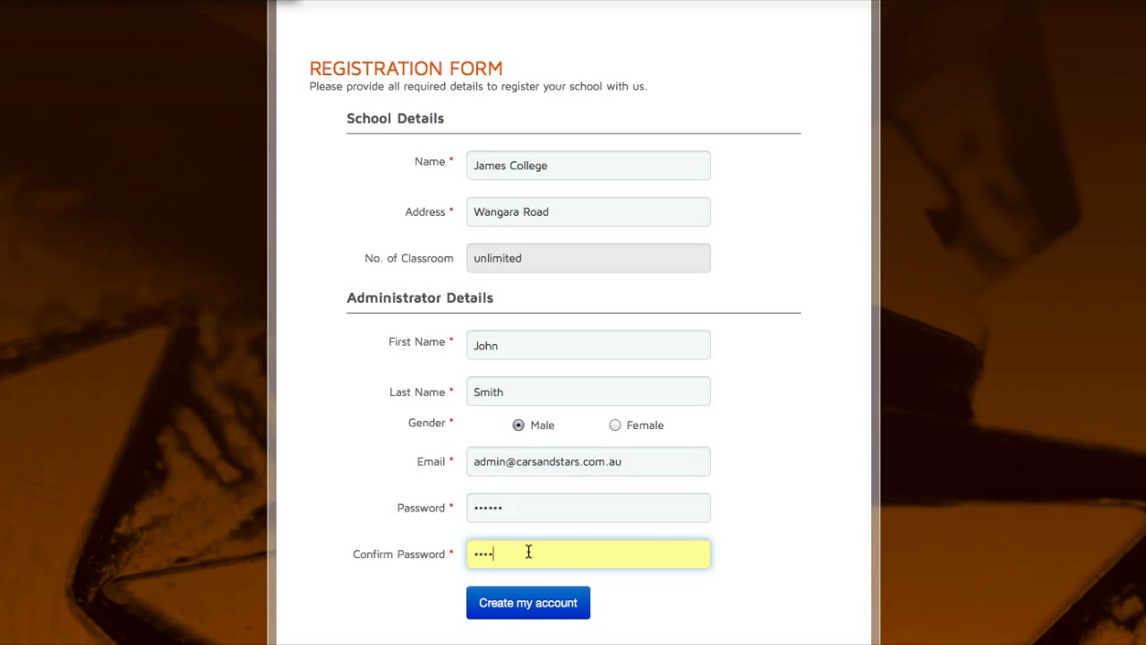
left_click(535, 616)
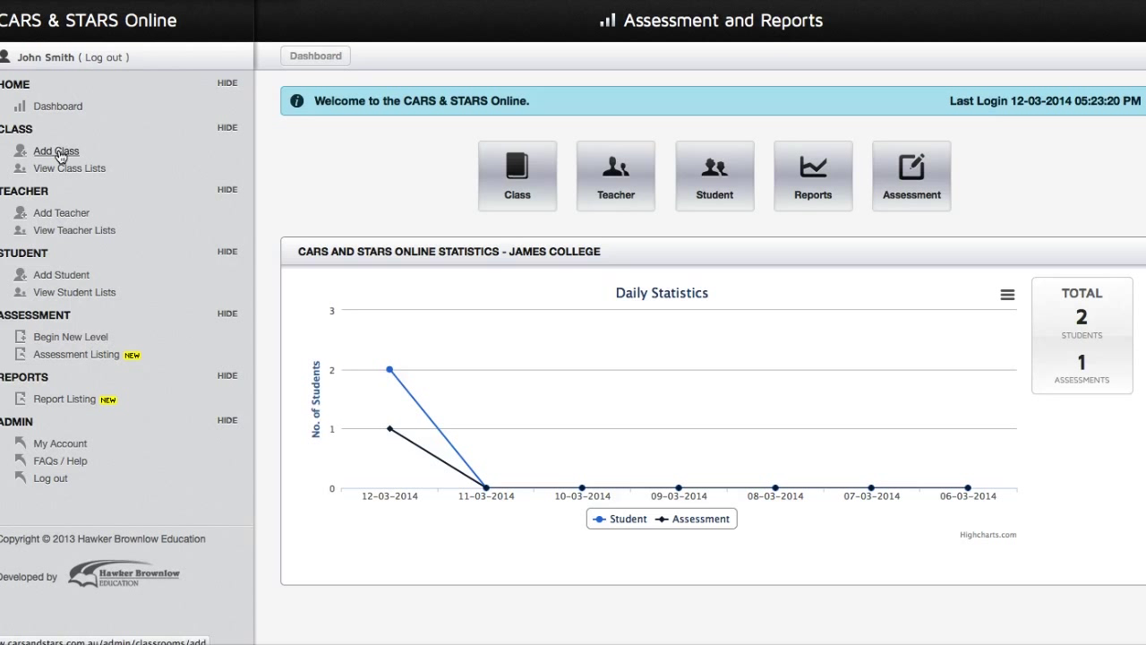
Add class 'Room 3' with Year Level 3 and description 'Class 2014'.
left_click(59, 153)
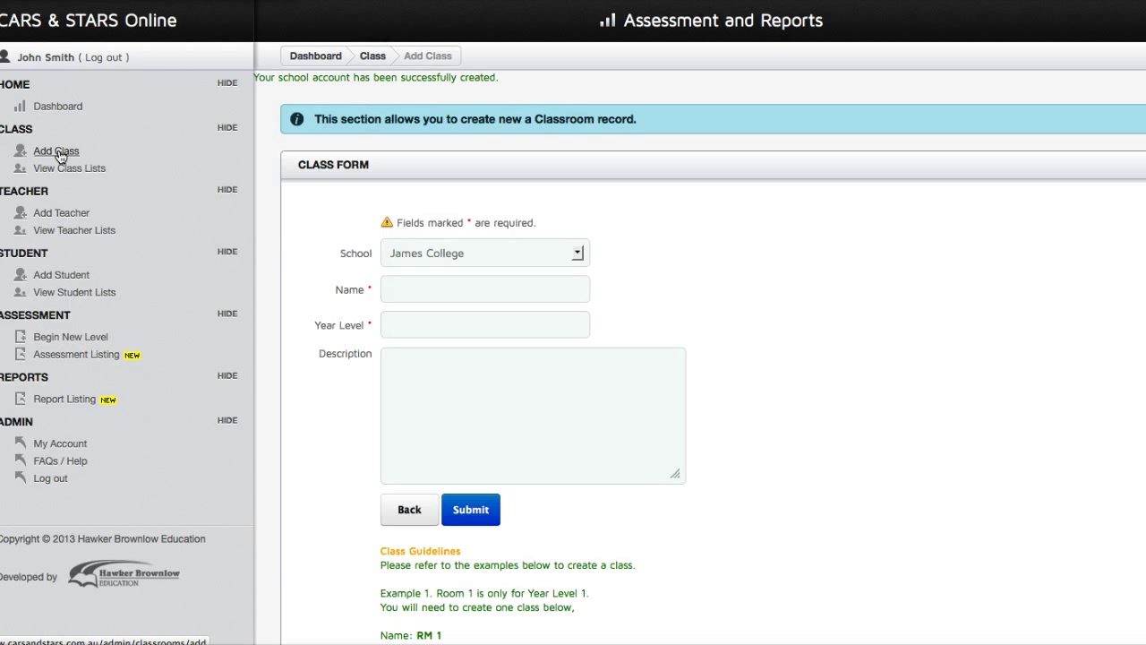
left_click(409, 282)
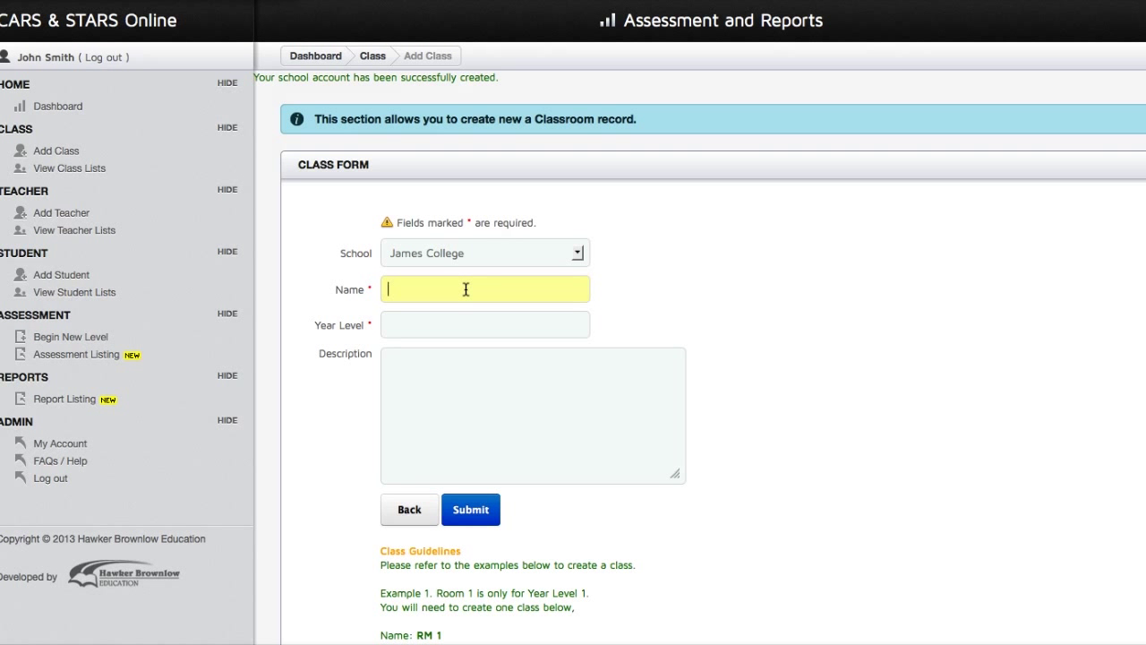
scroll(463, 287, "down", 1)
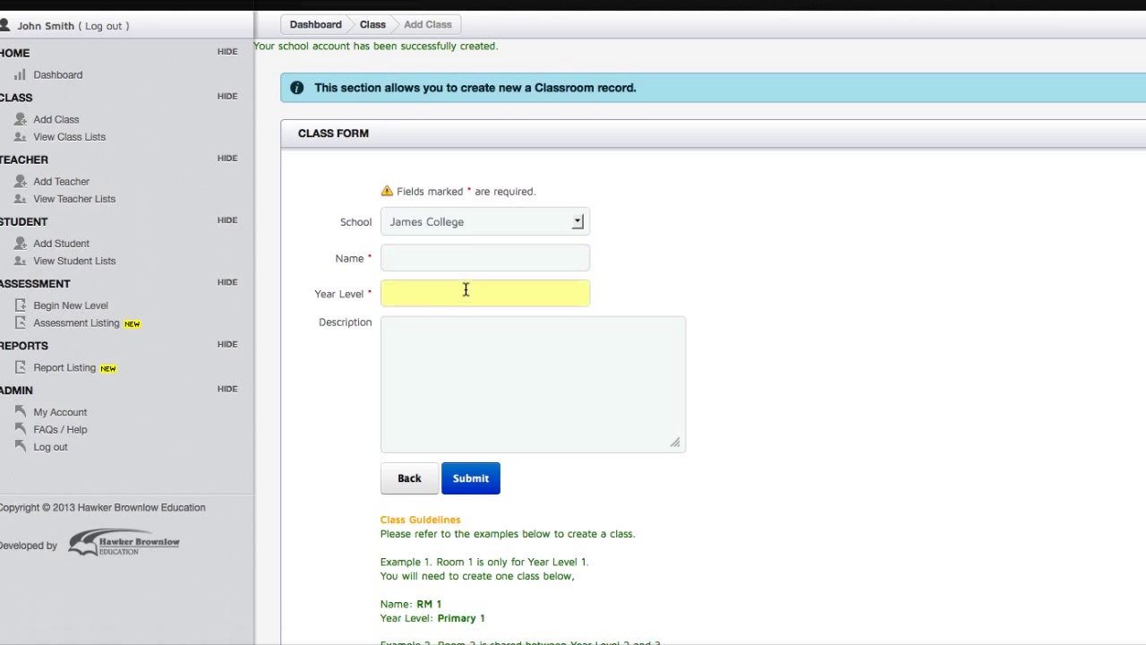
left_click(498, 259)
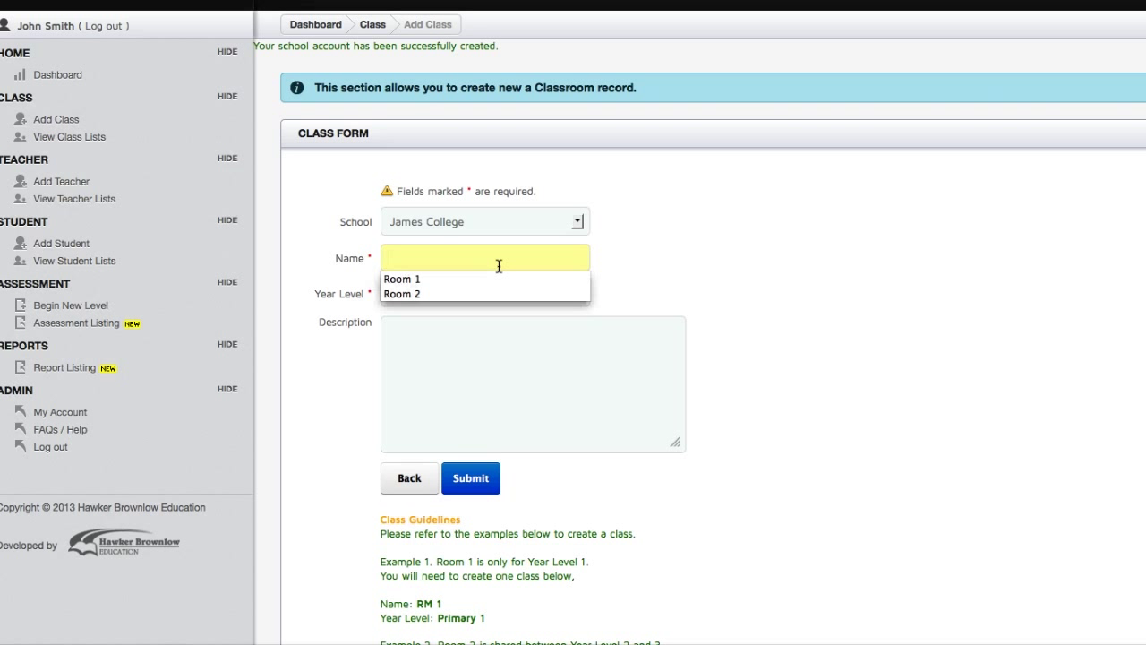
type("Room 3")
key("Tab")
type("3")
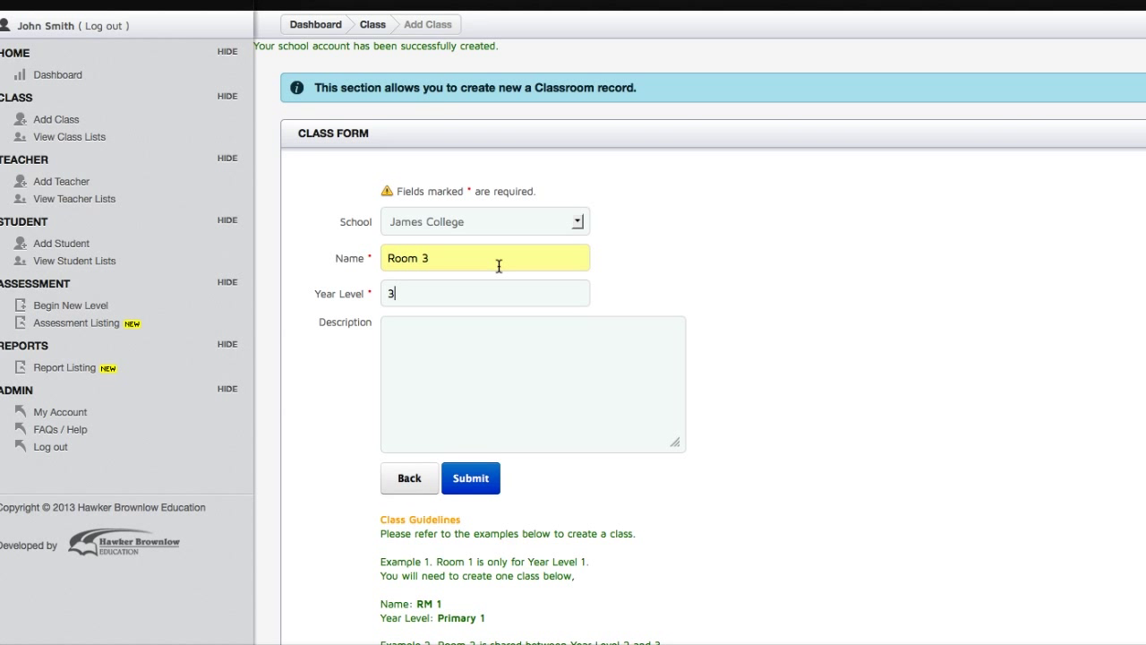
left_click(514, 338)
type("Class 2014")
left_click(472, 479)
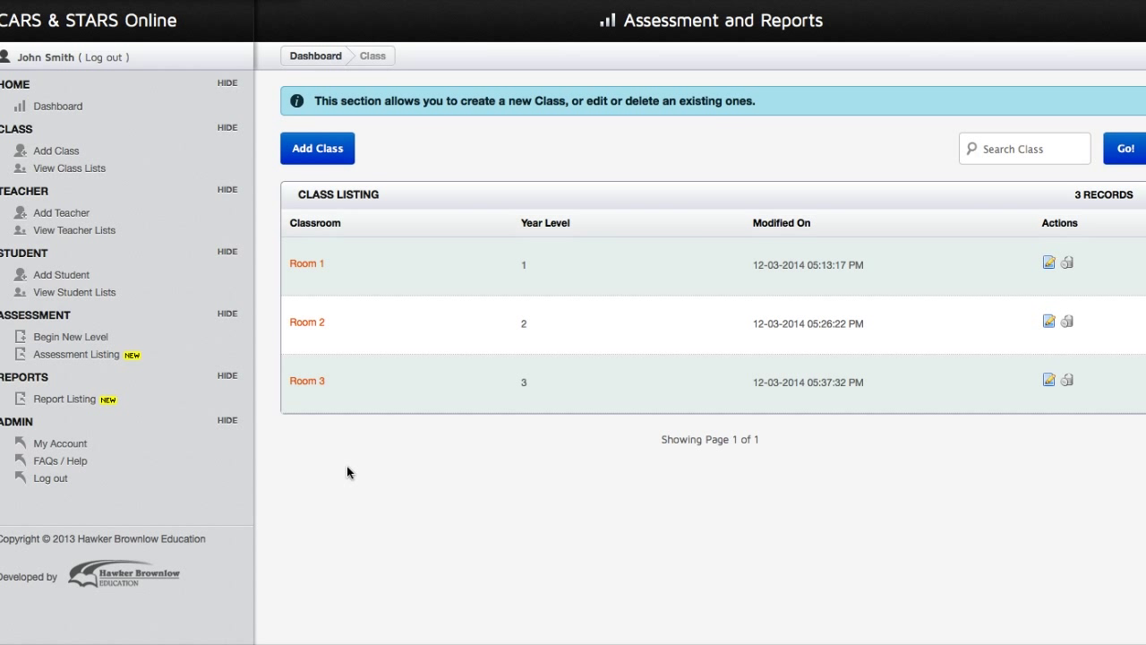
Open My Account and try multi-selecting Room 2 and Room 3, ending with only Room 1.
left_click(73, 448)
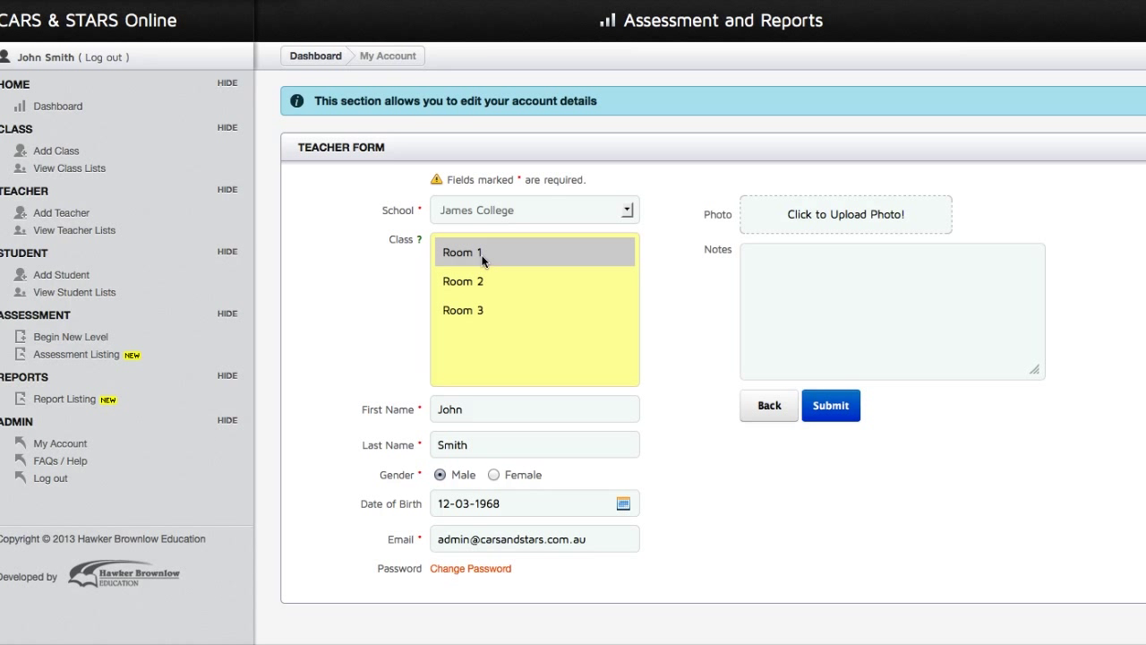
left_click(482, 281, "ctrl")
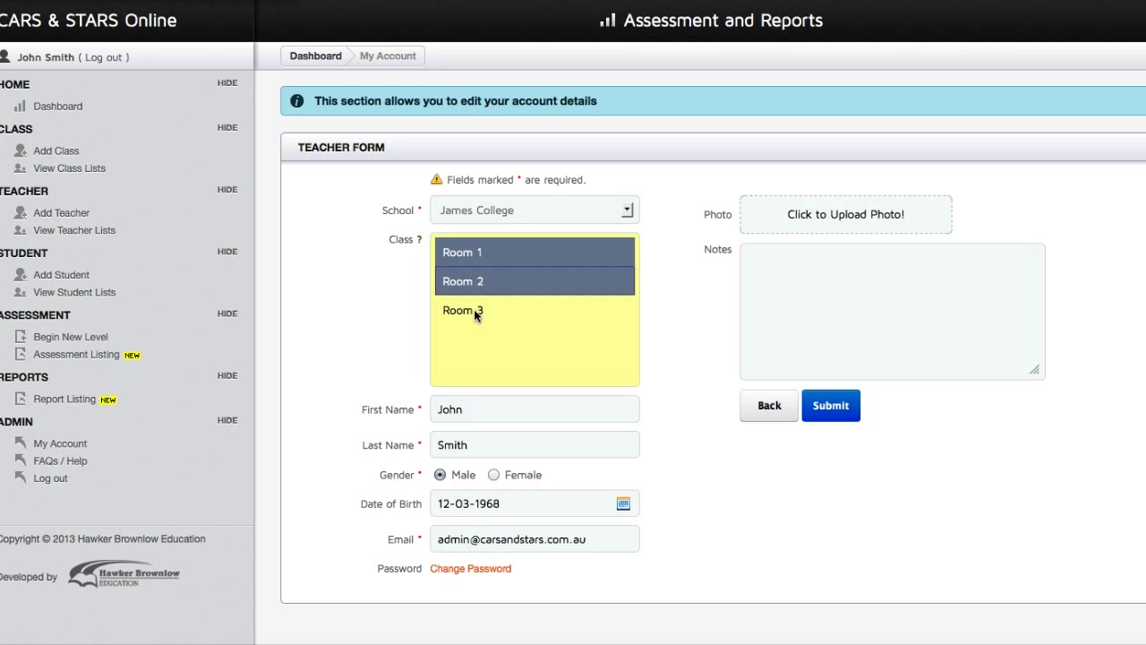
left_click(477, 310, "ctrl")
left_click(478, 309, "ctrl")
left_click(480, 289, "ctrl")
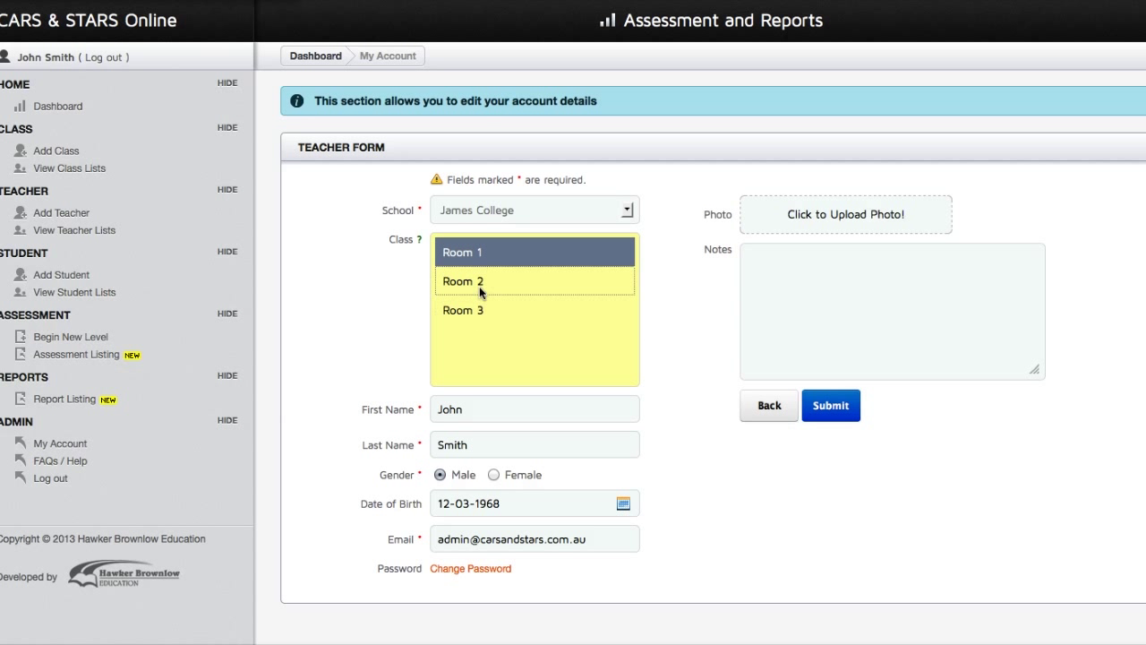
left_click(487, 262, "ctrl")
left_click(488, 258, "ctrl")
left_click(486, 277, "ctrl")
left_click(484, 310, "ctrl")
left_click(484, 310, "ctrl")
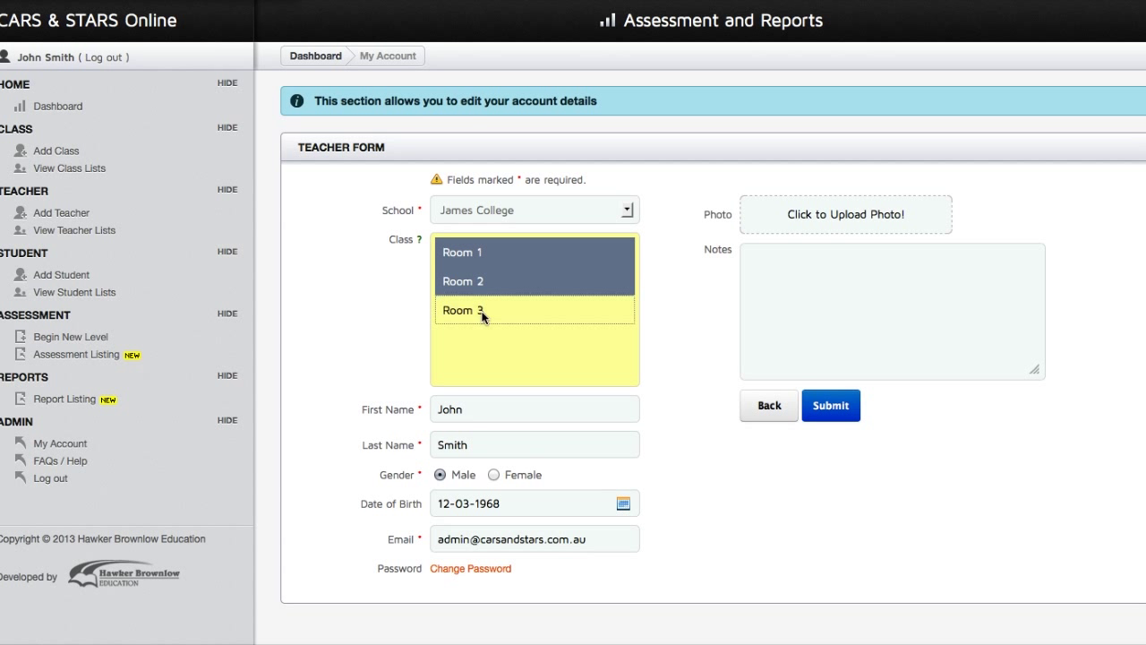
left_click(488, 288, "ctrl")
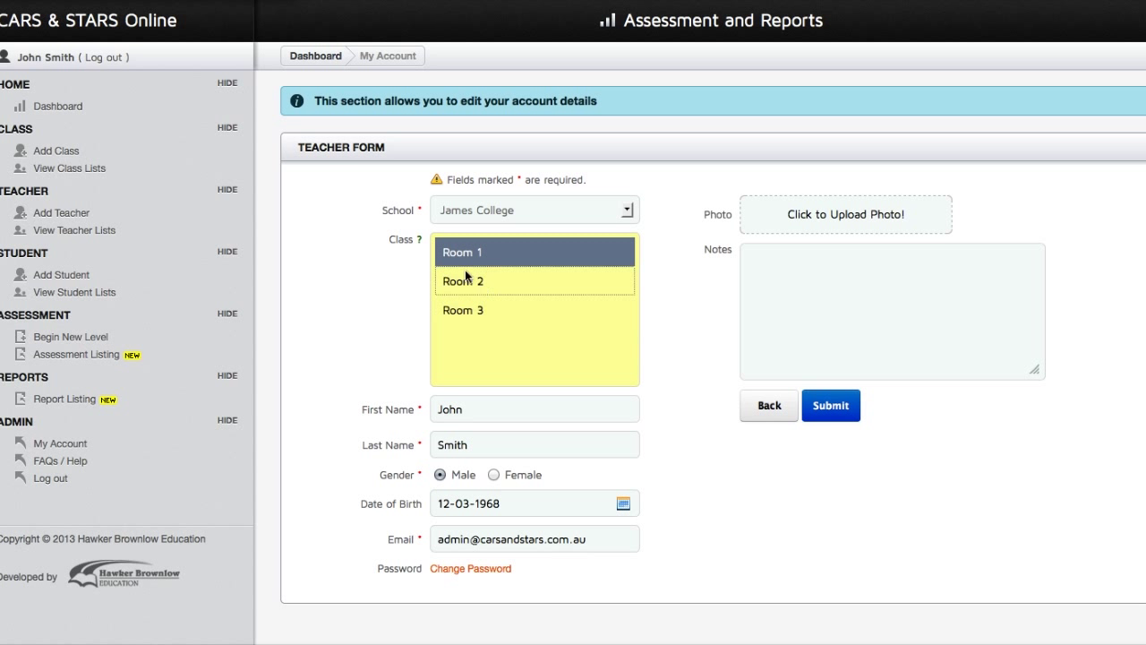
Keep Room 1 as the sole assigned class and view help on choosing several classes.
left_click(773, 343)
left_click(828, 410)
left_click(509, 249)
left_click(419, 241)
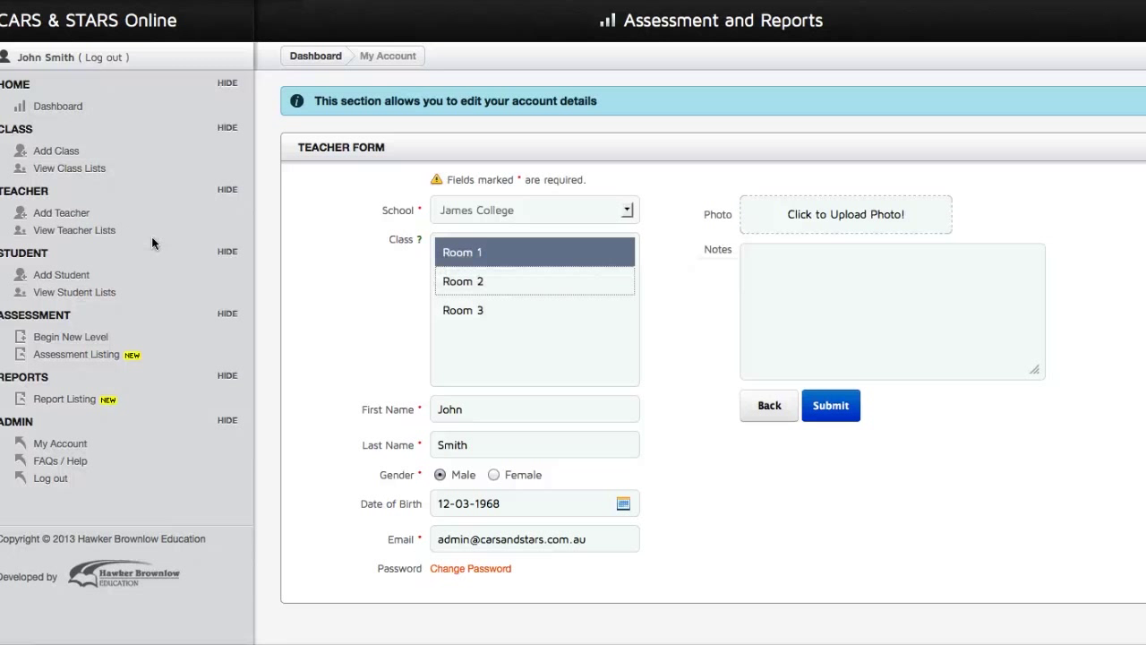
Start a new teacher assigned to Room 3 and enter the teacher's first and last name.
left_click(76, 219)
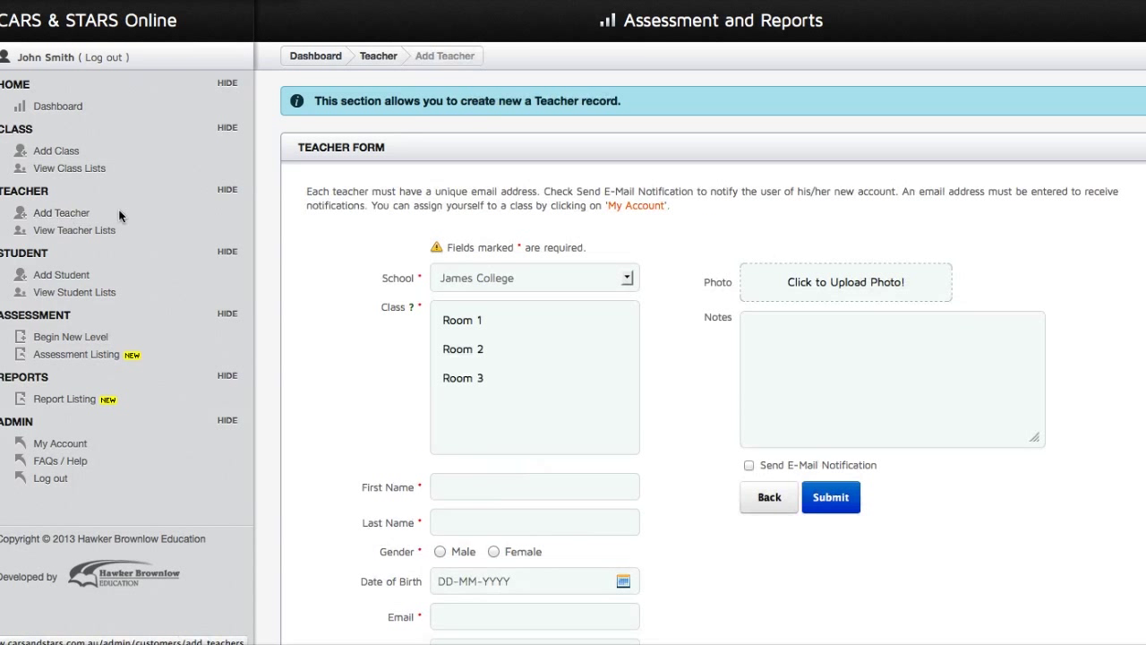
scroll(313, 264, "down", 2)
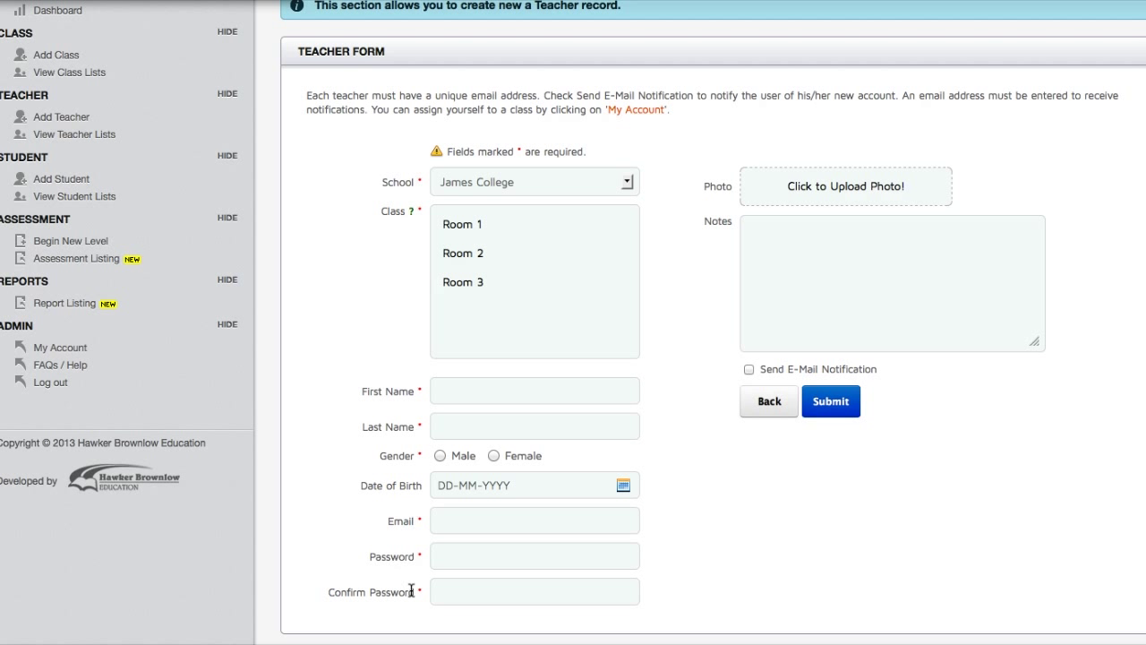
left_click(514, 283)
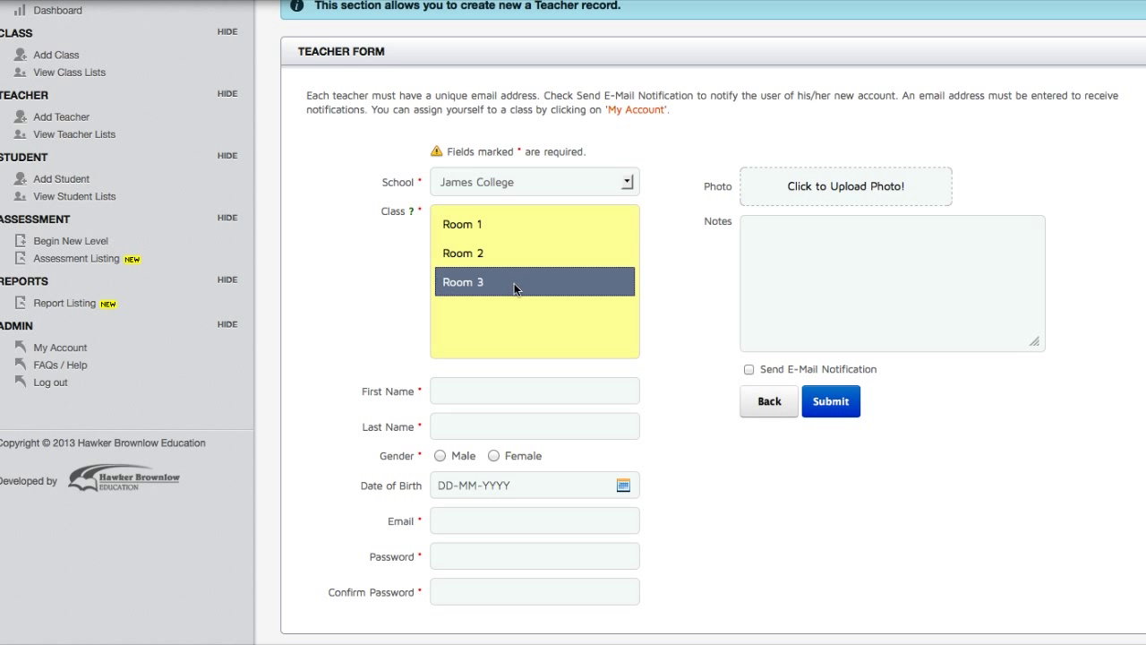
left_click(504, 382)
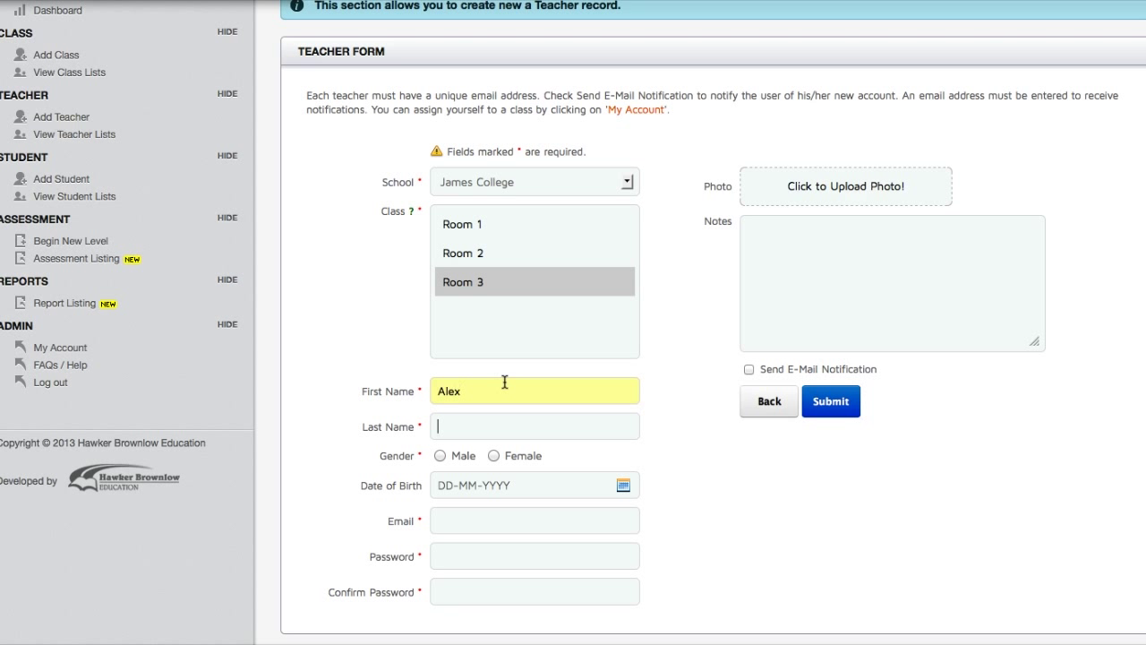
key("Tab")
Enter the teacher's e-mail and password, enable e-mail notification, and save without storing the password.
left_click(472, 520)
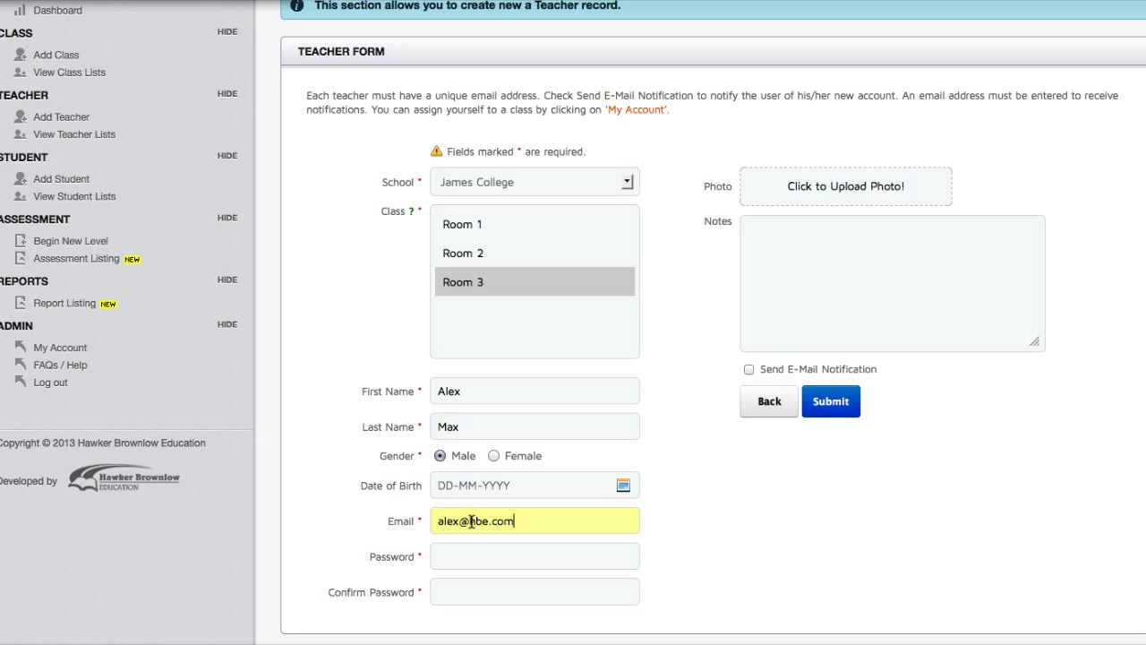
key("Tab")
type("123")
key("BackSpace")
key("BackSpace")
key("BackSpace")
type("123456")
key("Tab")
type("123456")
left_click(749, 369)
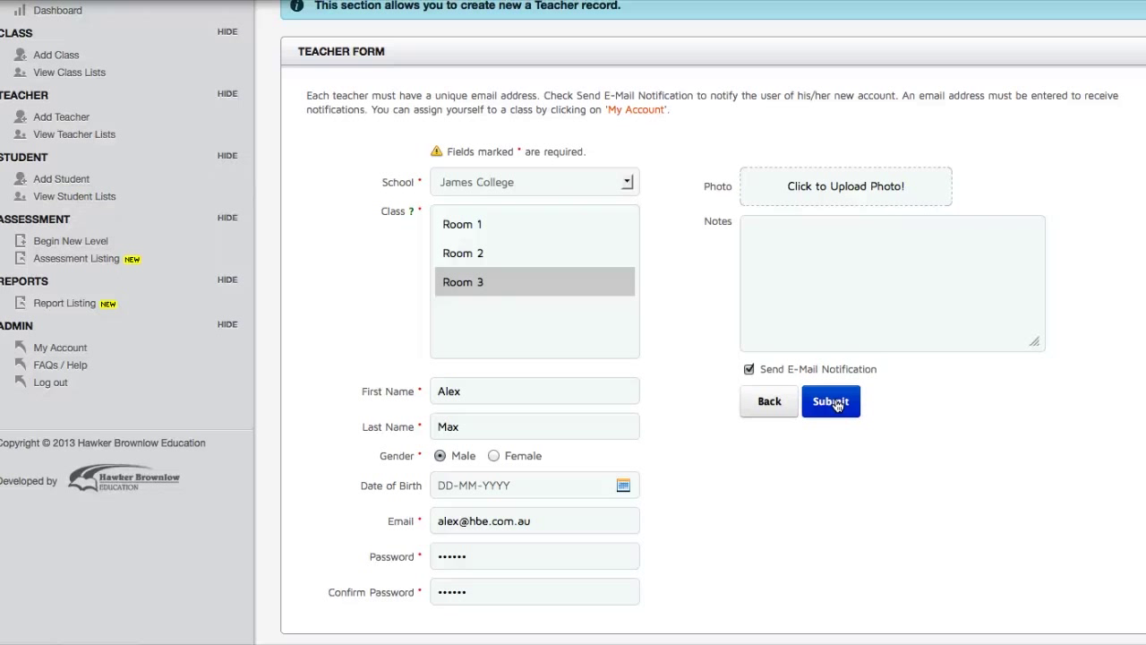
left_click(833, 402)
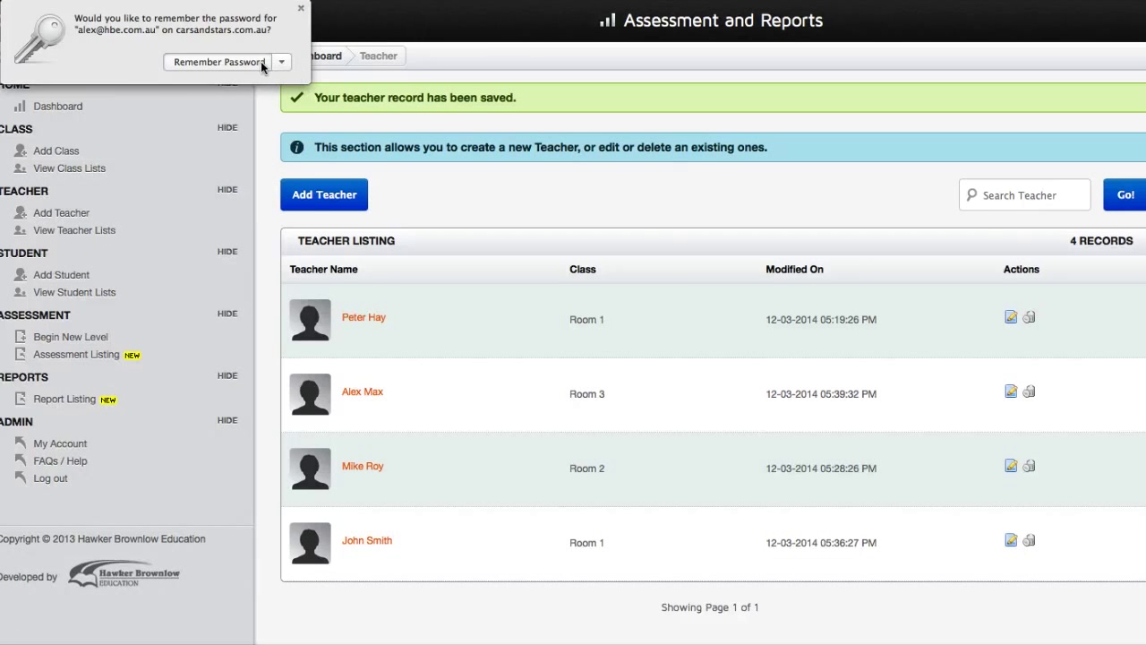
left_click(261, 61)
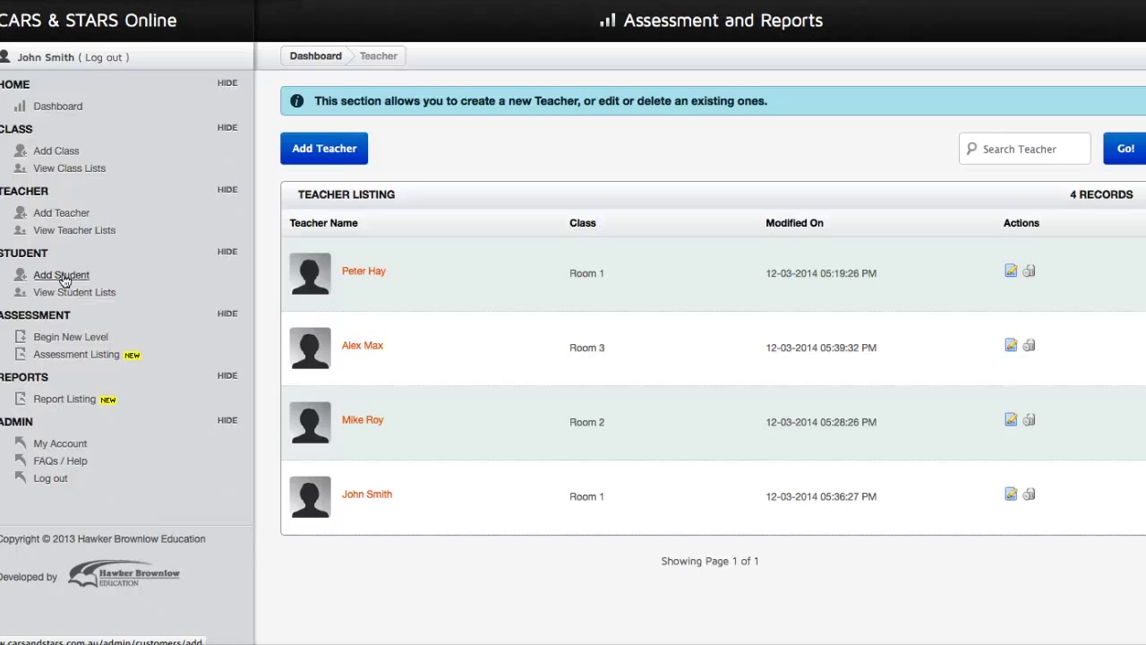
Start a new student assigned to Room 3 and its teacher.
left_click(63, 276)
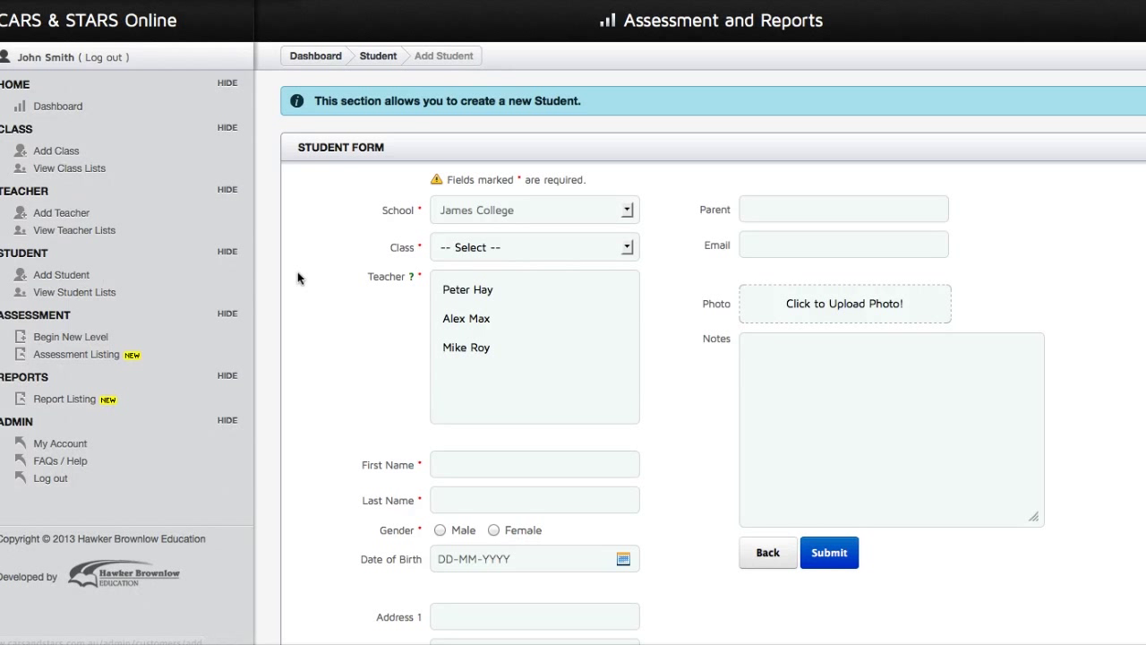
left_click(458, 251)
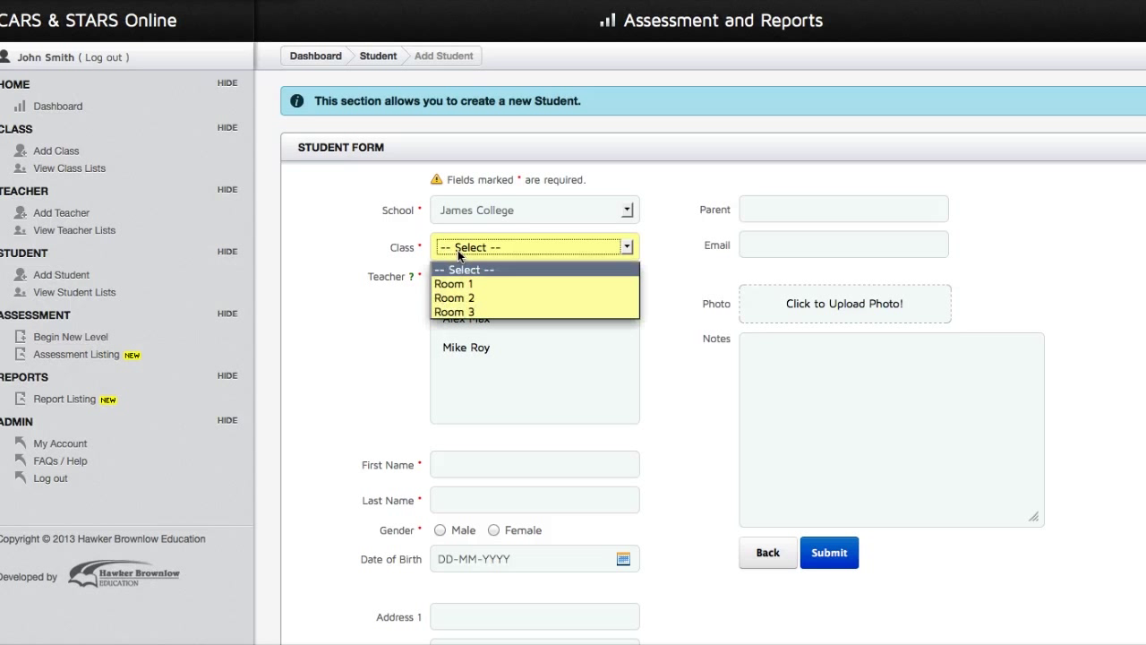
left_click(483, 312)
left_click(574, 290)
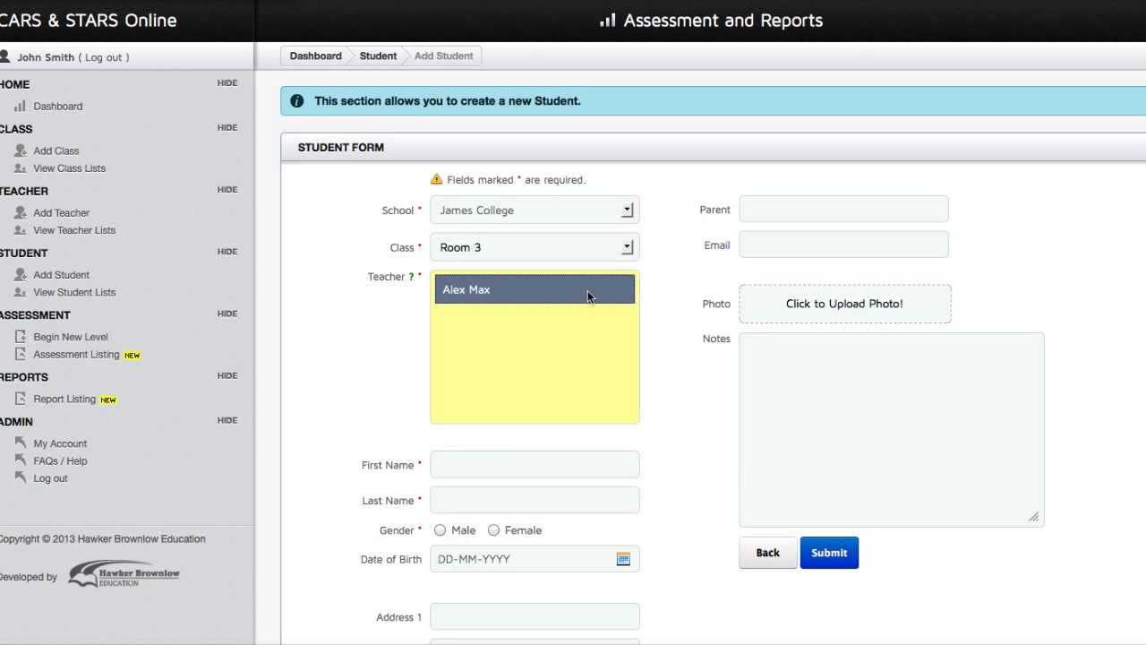
scroll(677, 312, "down", 1)
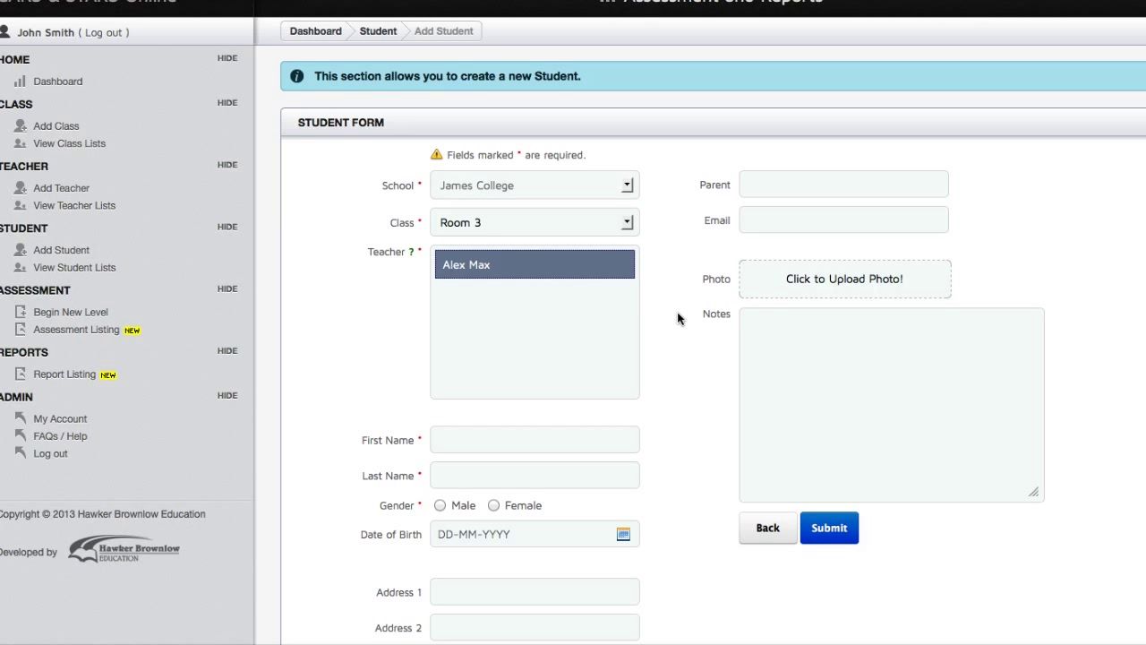
scroll(678, 313, "down", 3)
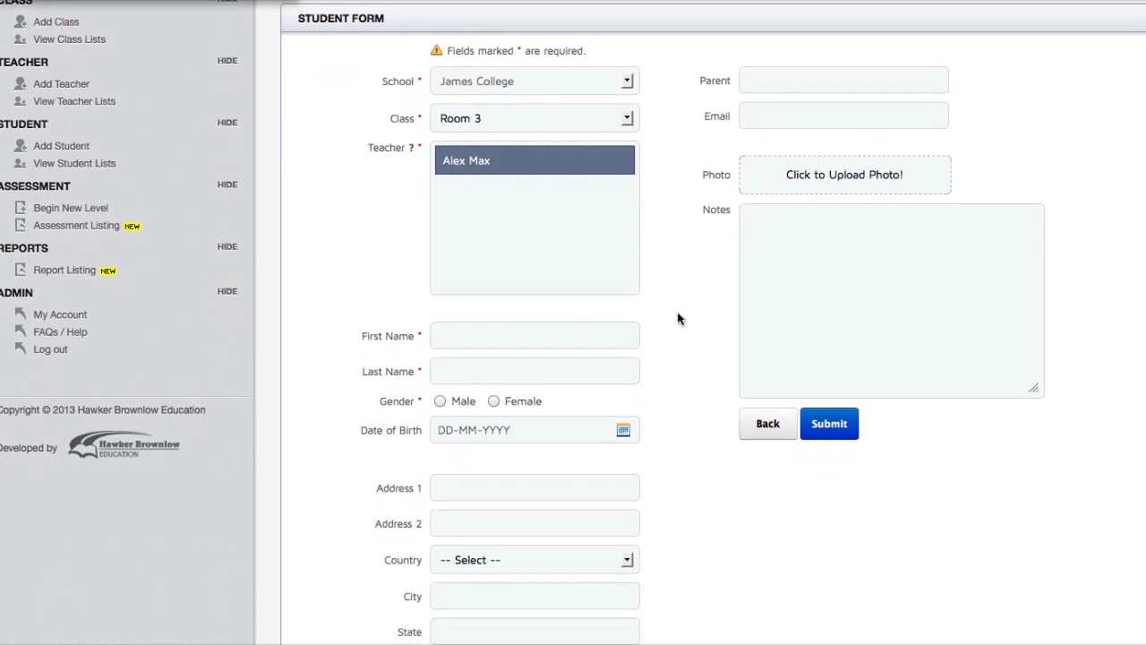
left_click(481, 328)
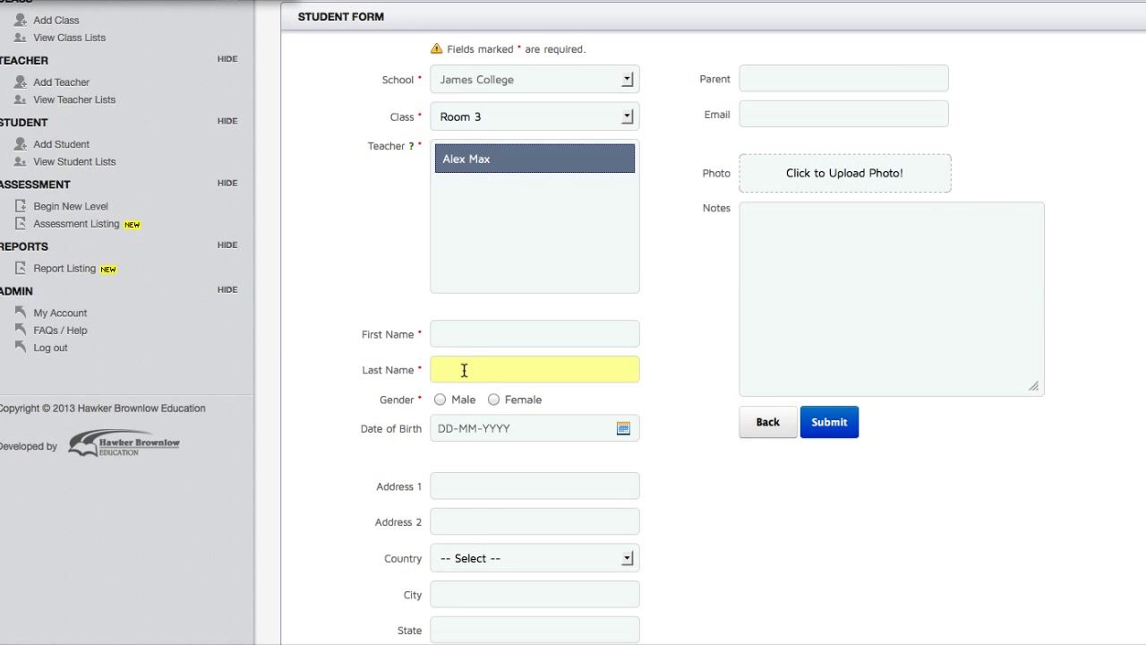
scroll(488, 382, "down", 1)
Enter the student's first and last name, mark her Female, save, and begin a new level.
left_click(493, 310)
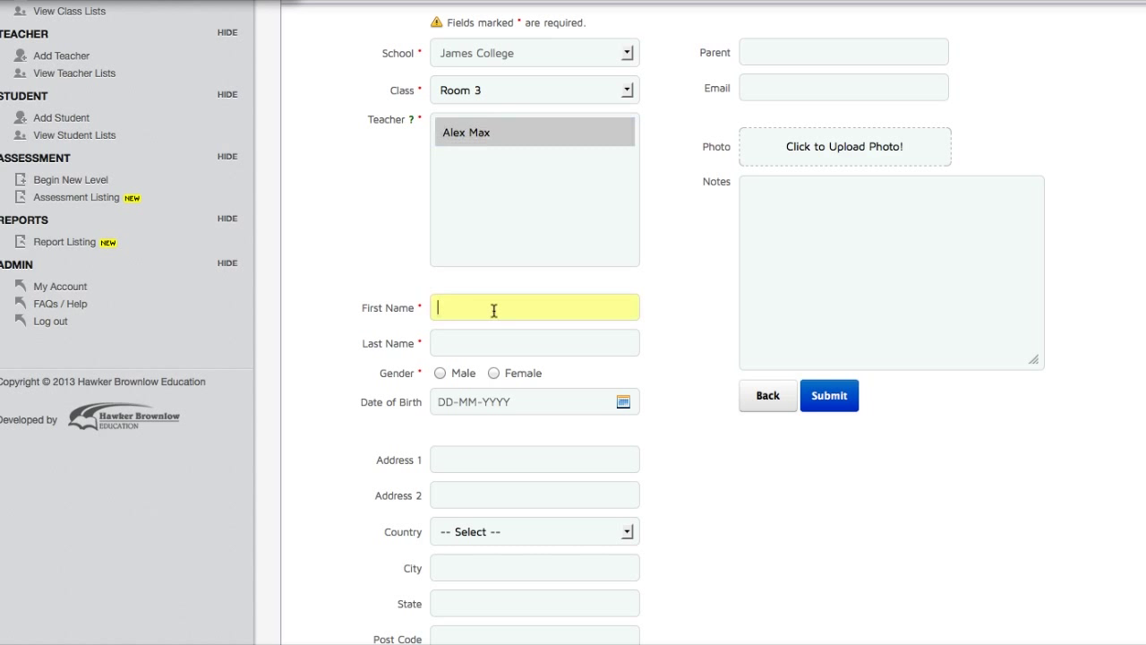
key("Tab")
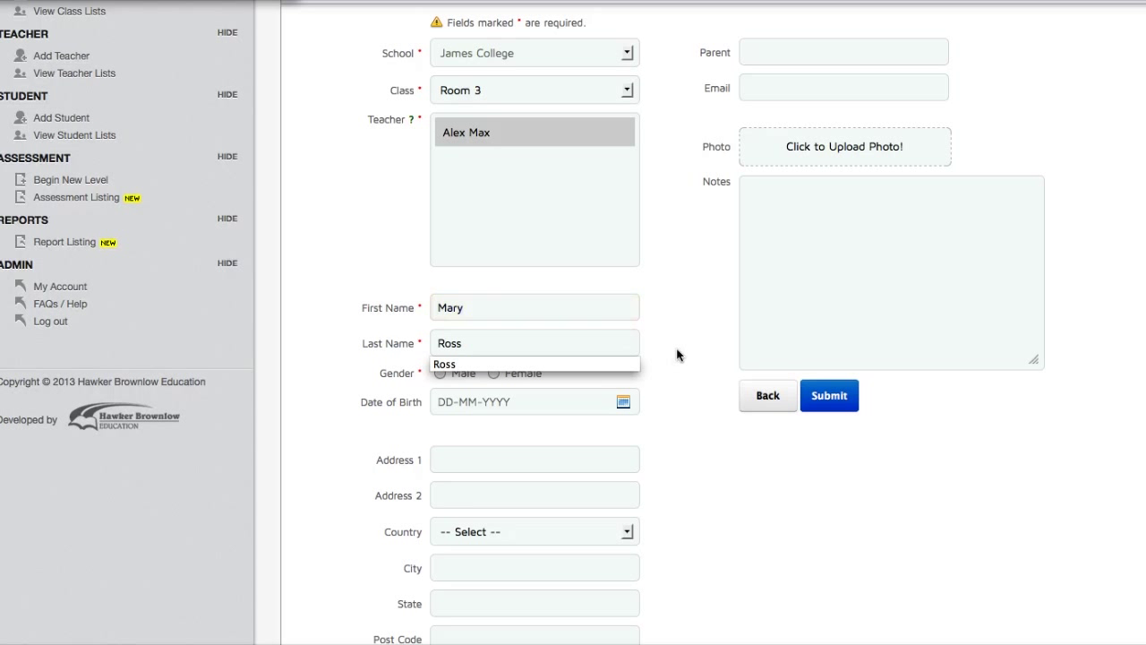
left_click(493, 373)
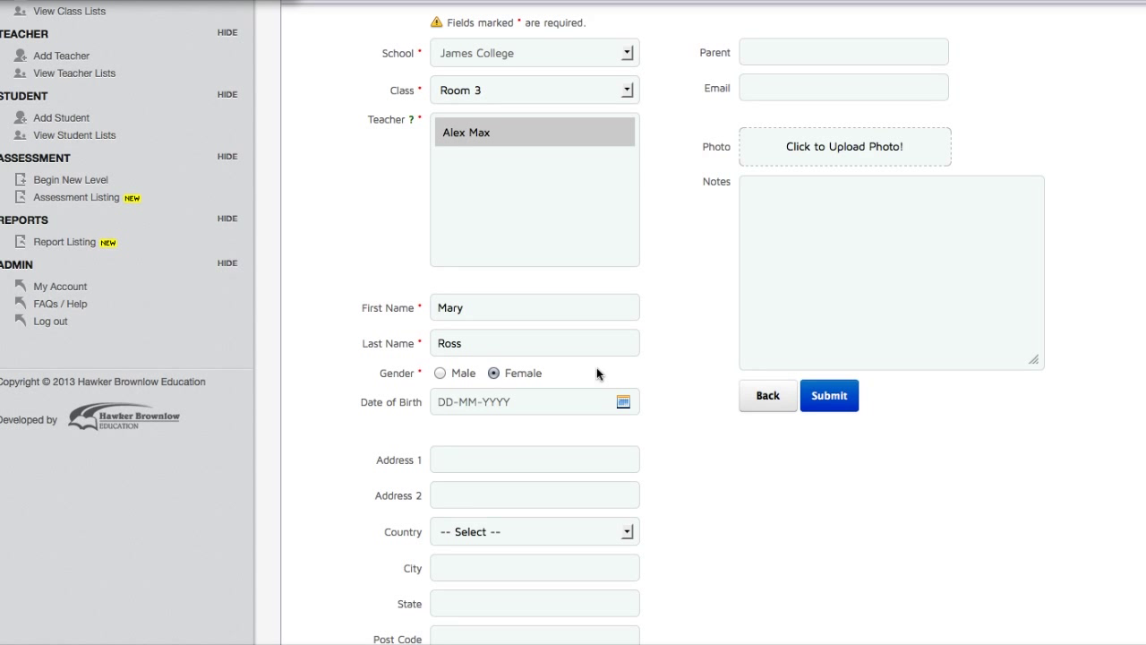
left_click(825, 403)
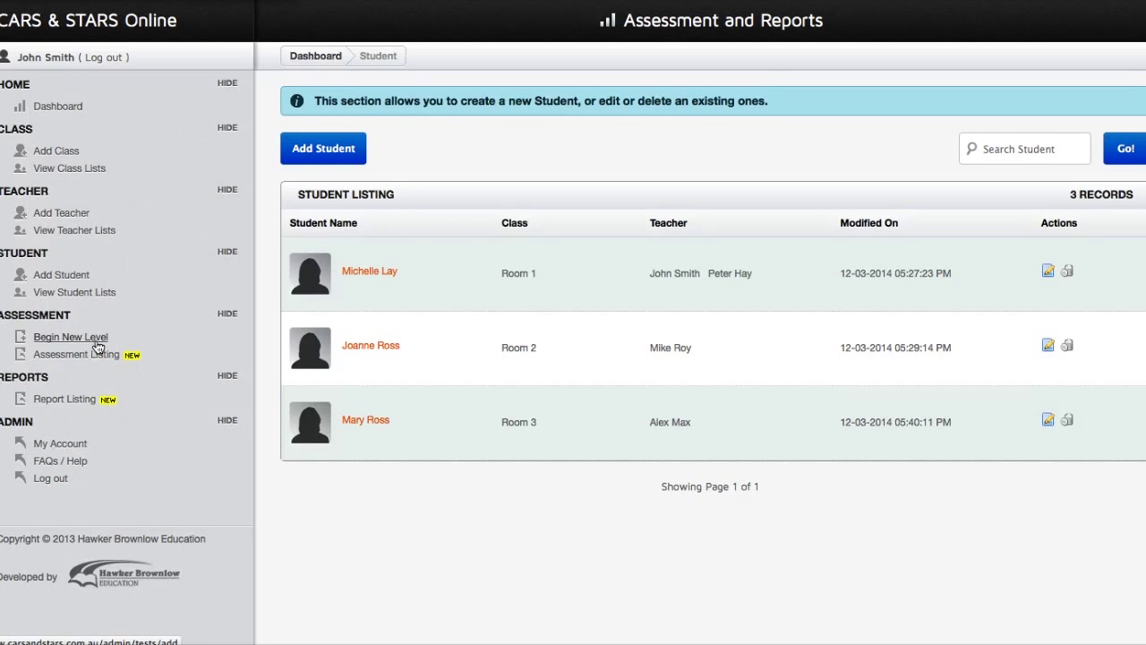
left_click(99, 346)
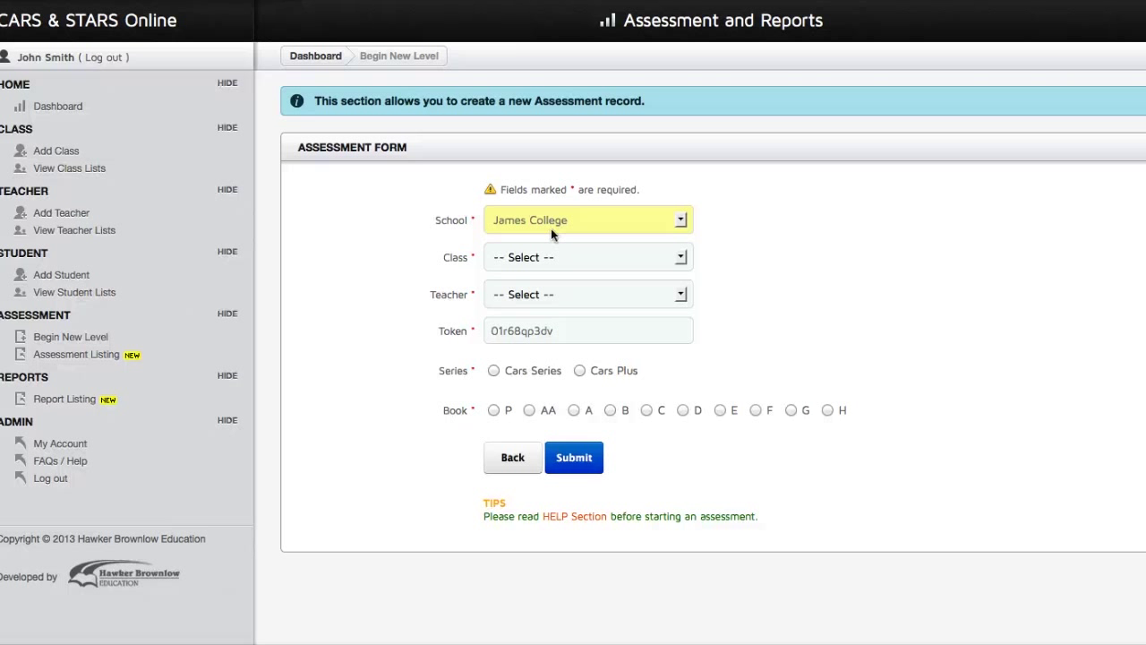
Set the assessment to Room 3, Cars Plus series and Book AA, and submit it.
left_click(545, 256)
left_click(527, 323)
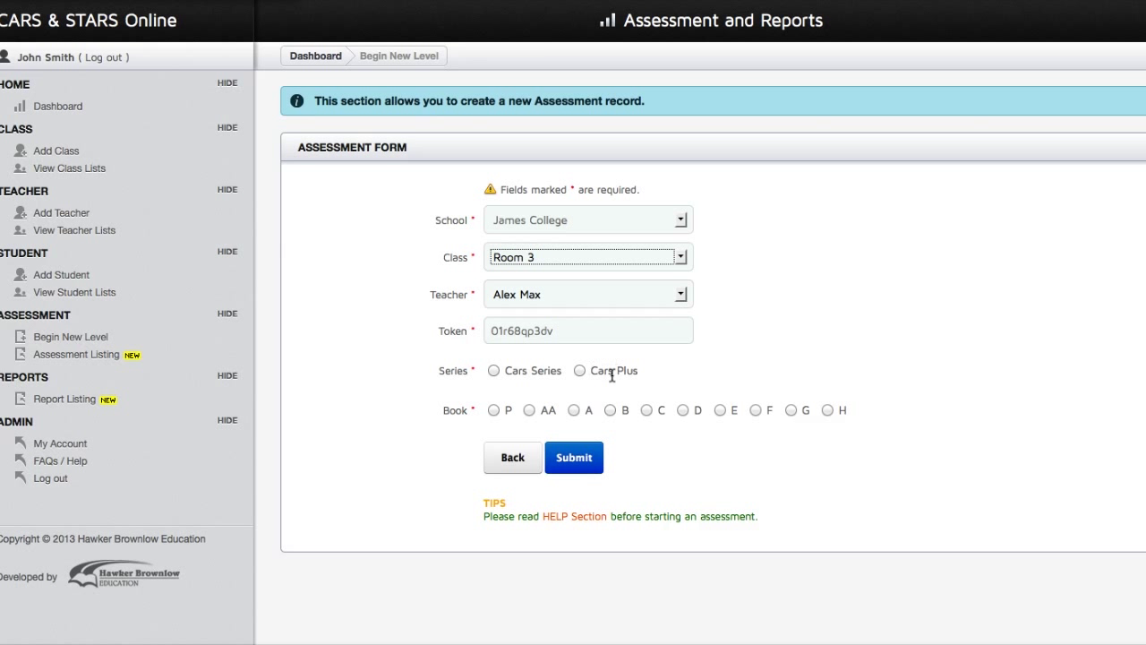
left_click(579, 369)
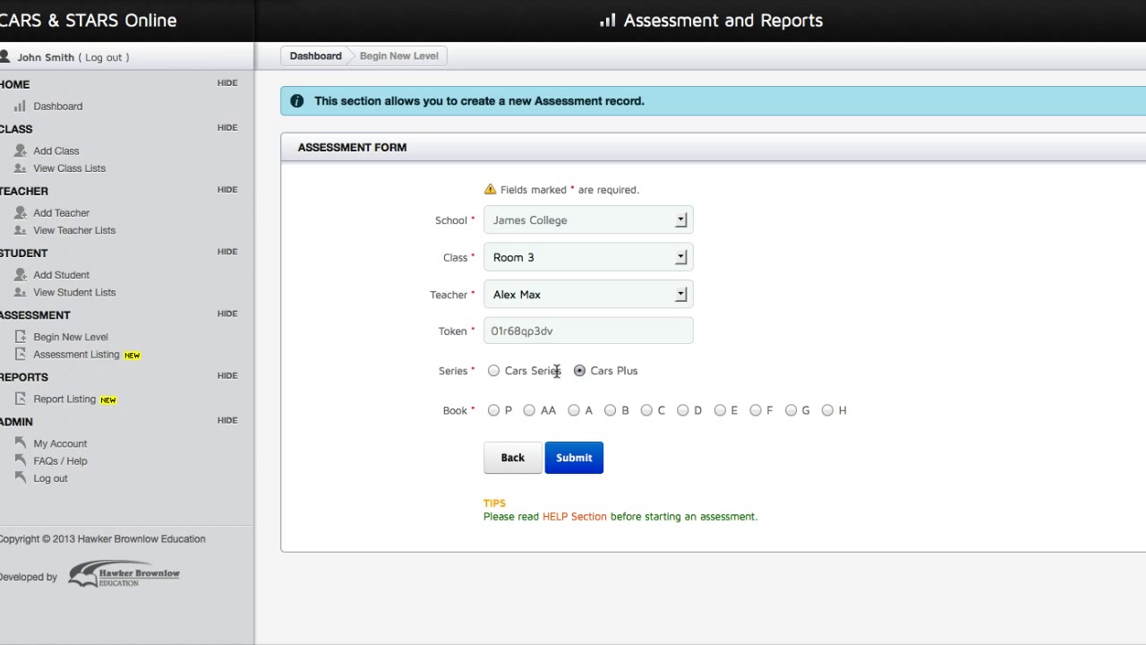
left_click(493, 370)
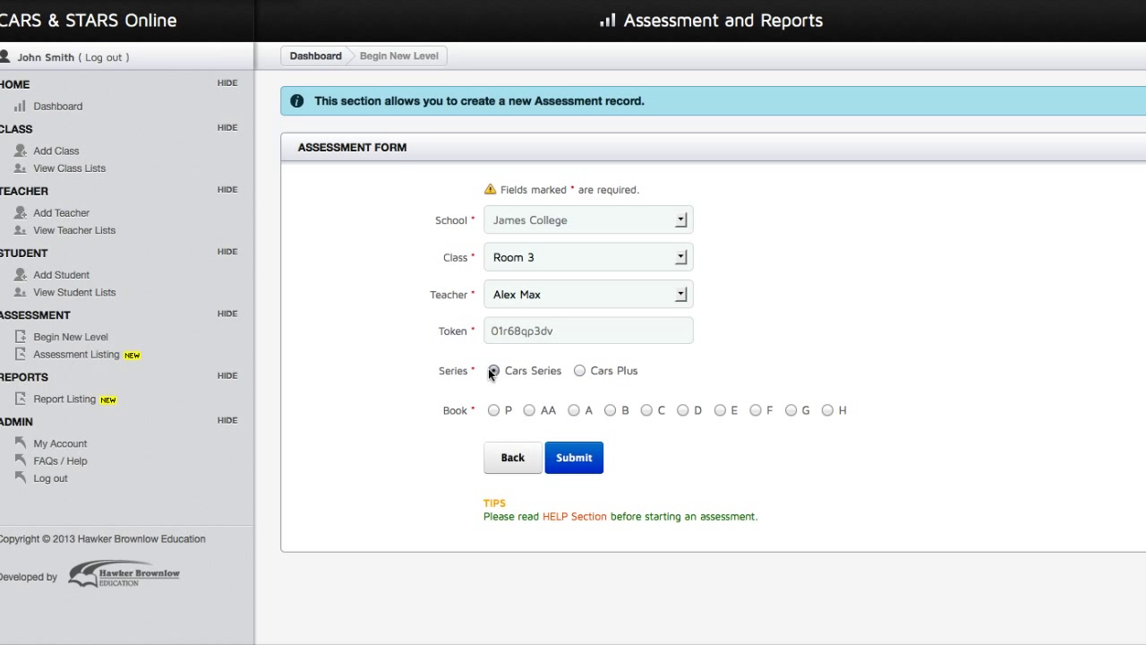
left_click(579, 371)
left_click(573, 411)
left_click(531, 410)
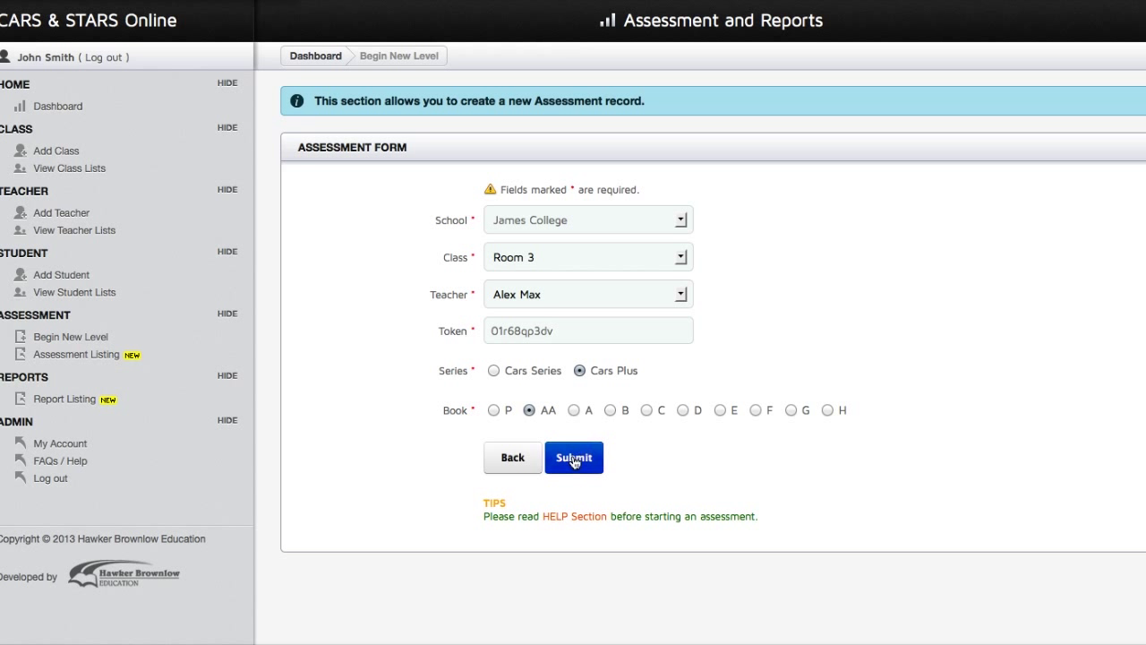
left_click(573, 458)
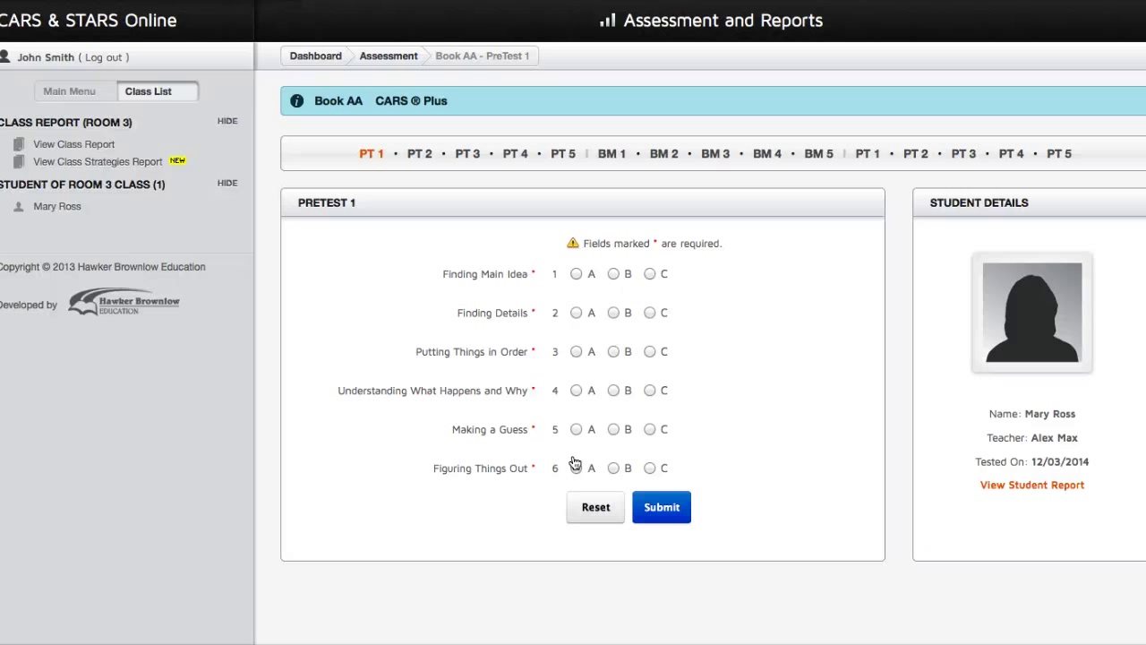
Answer C for each Pretest 1 strategy, submit, and open the student report.
left_click(89, 99)
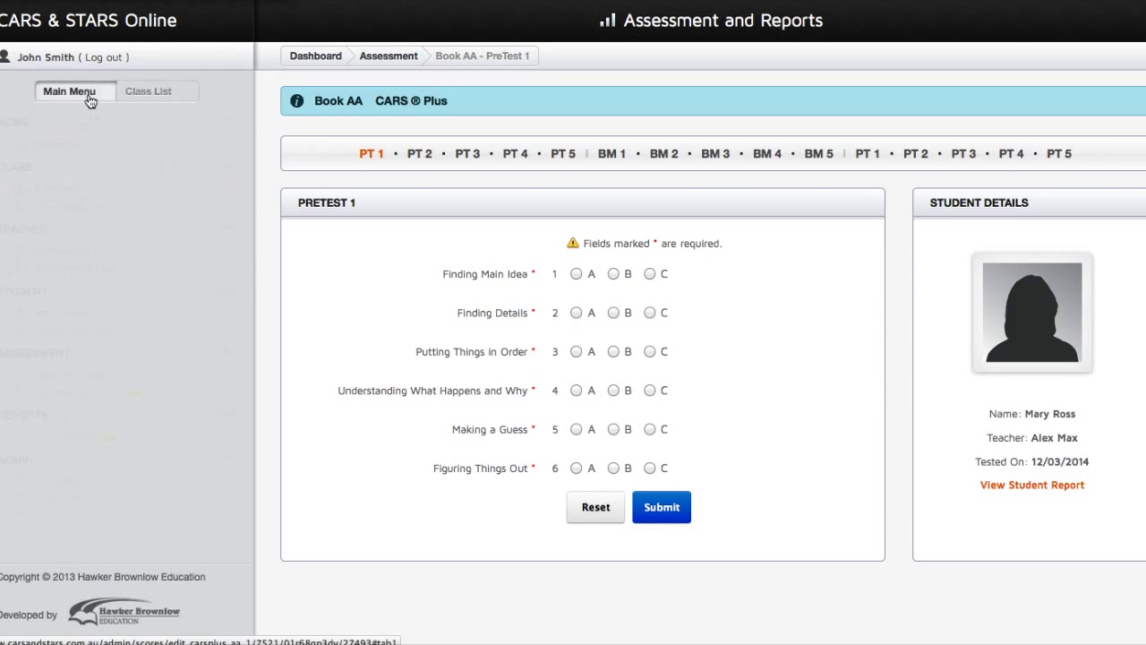
left_click(143, 98)
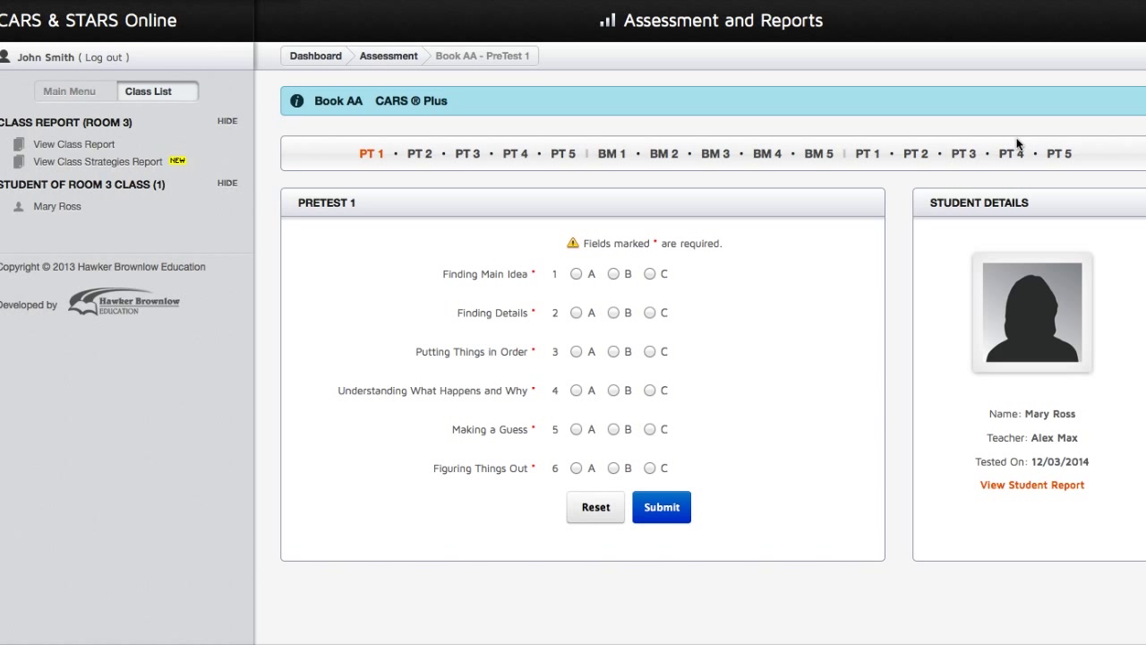
left_click(651, 274)
left_click(650, 312)
left_click(650, 351)
left_click(650, 391)
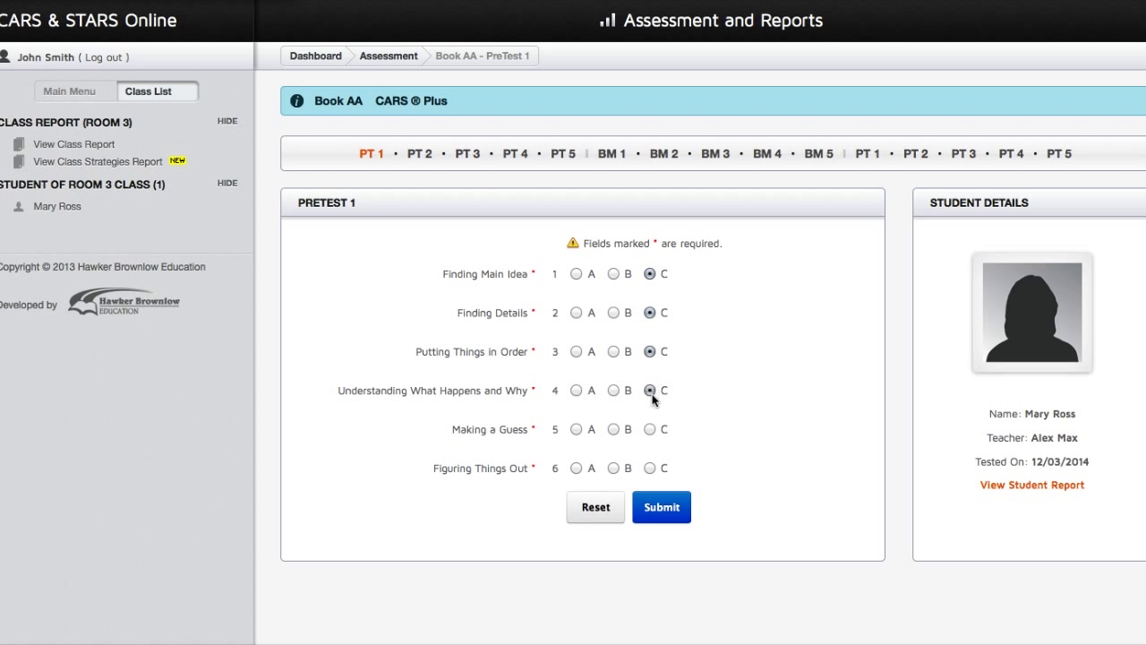
left_click(649, 467)
left_click(663, 511)
left_click(1035, 485)
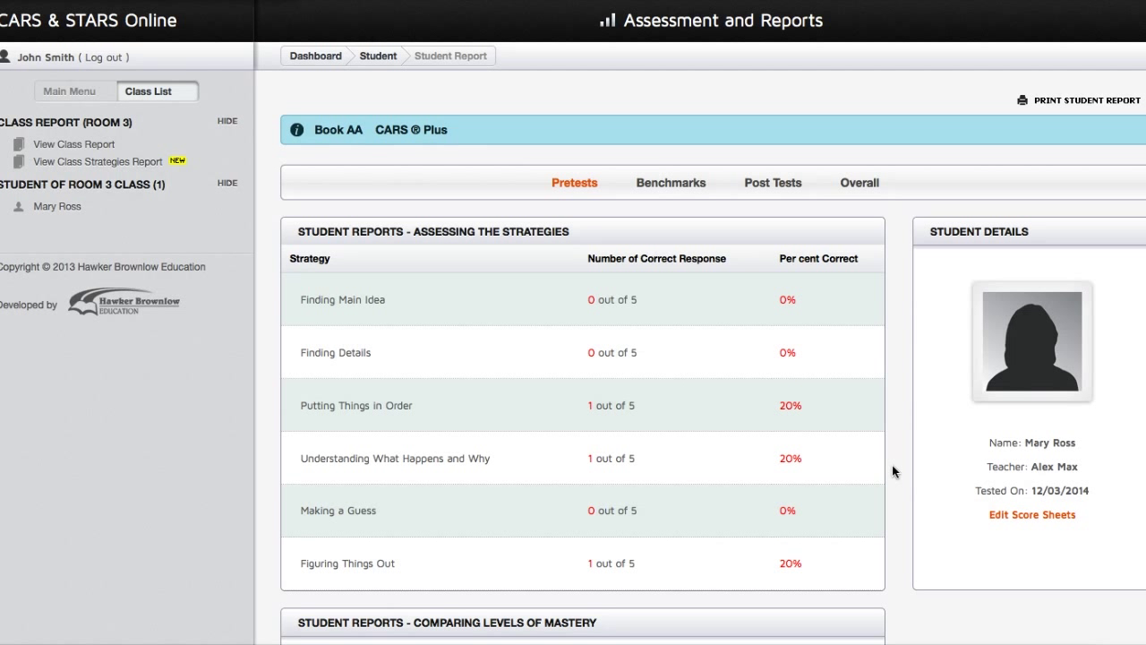
Scroll the Pretests tab to read each strategy's correct responses, percentages and mastery chart.
scroll(892, 466, "down", 1)
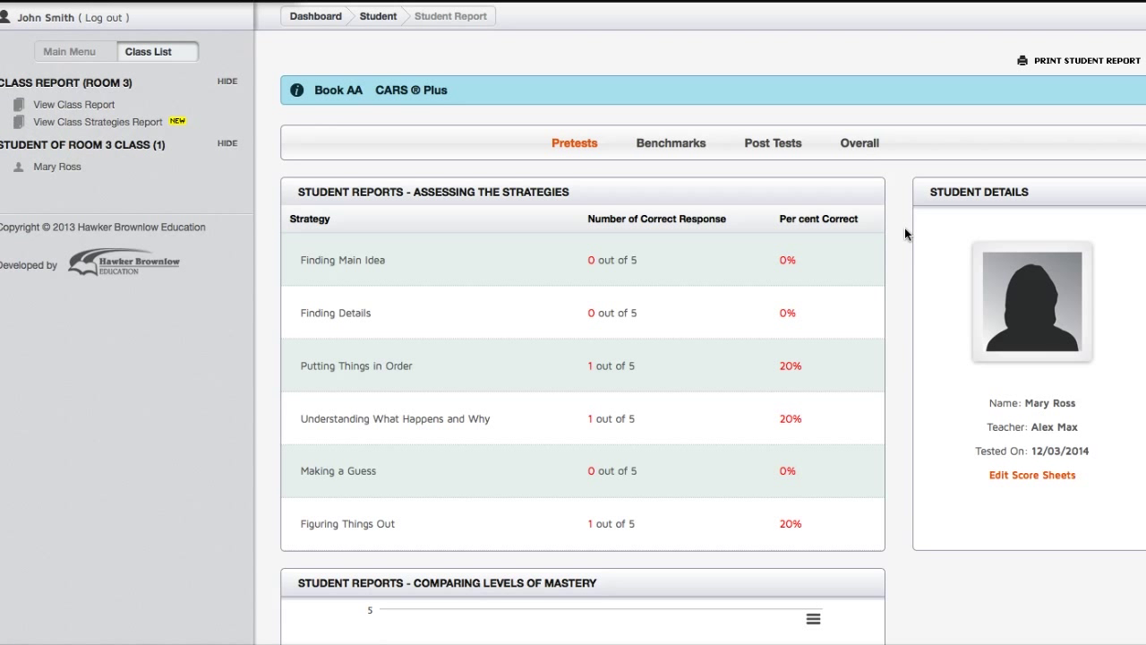
scroll(927, 248, "down", 1)
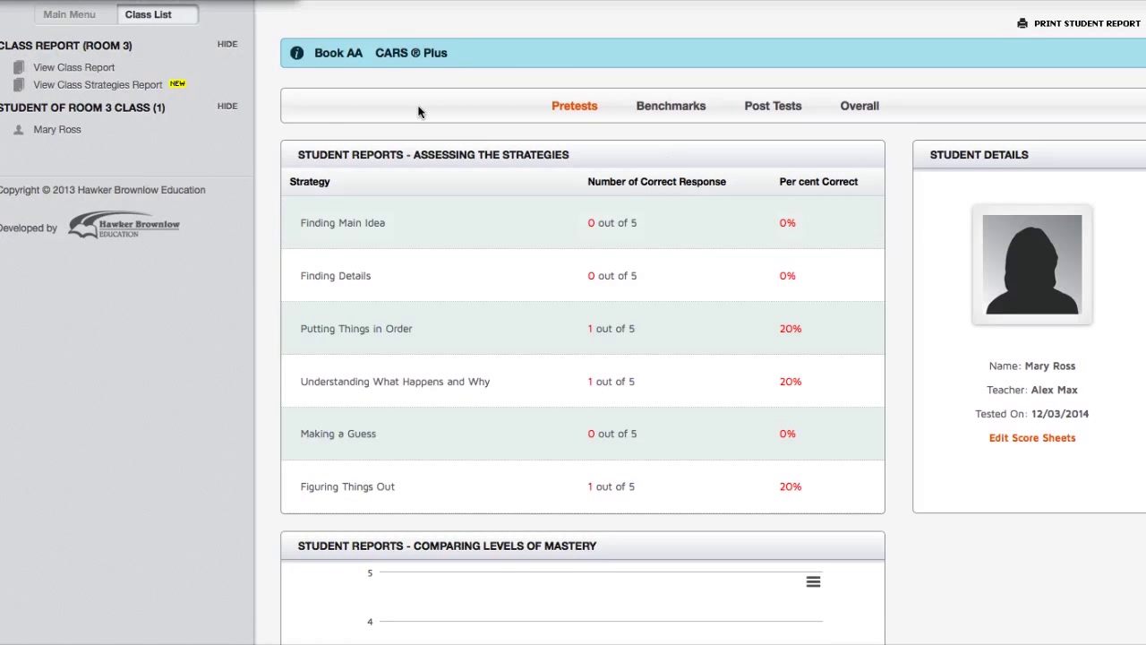
Open the Class Strategies Report and view its benchmark, post-test and overall results.
left_click(104, 85)
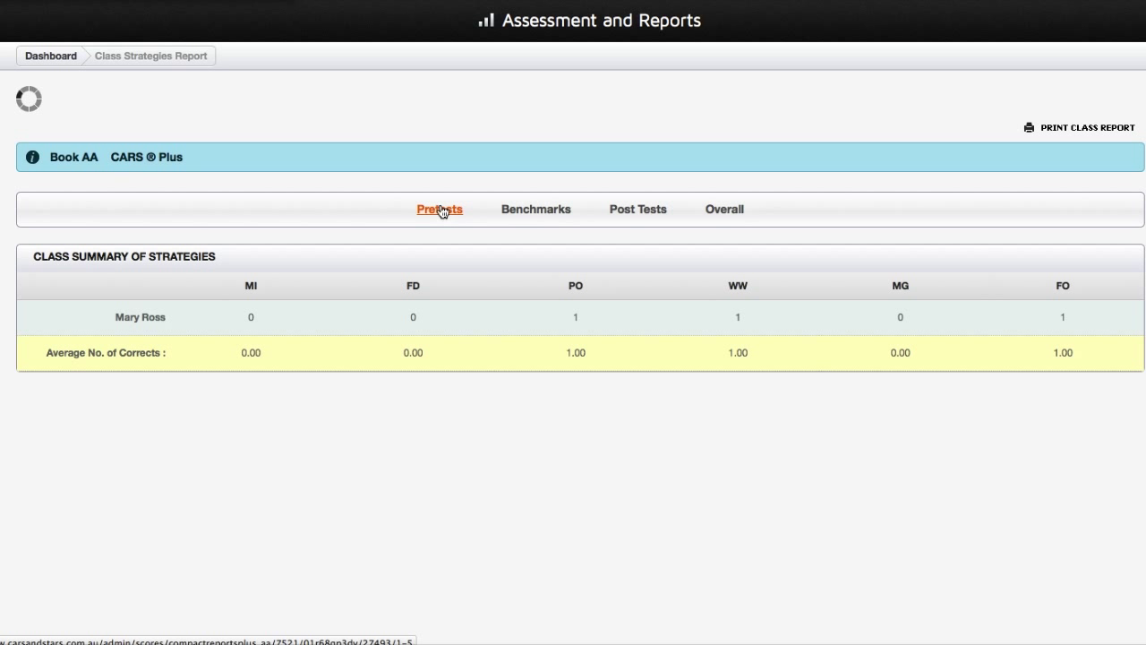
left_click(534, 213)
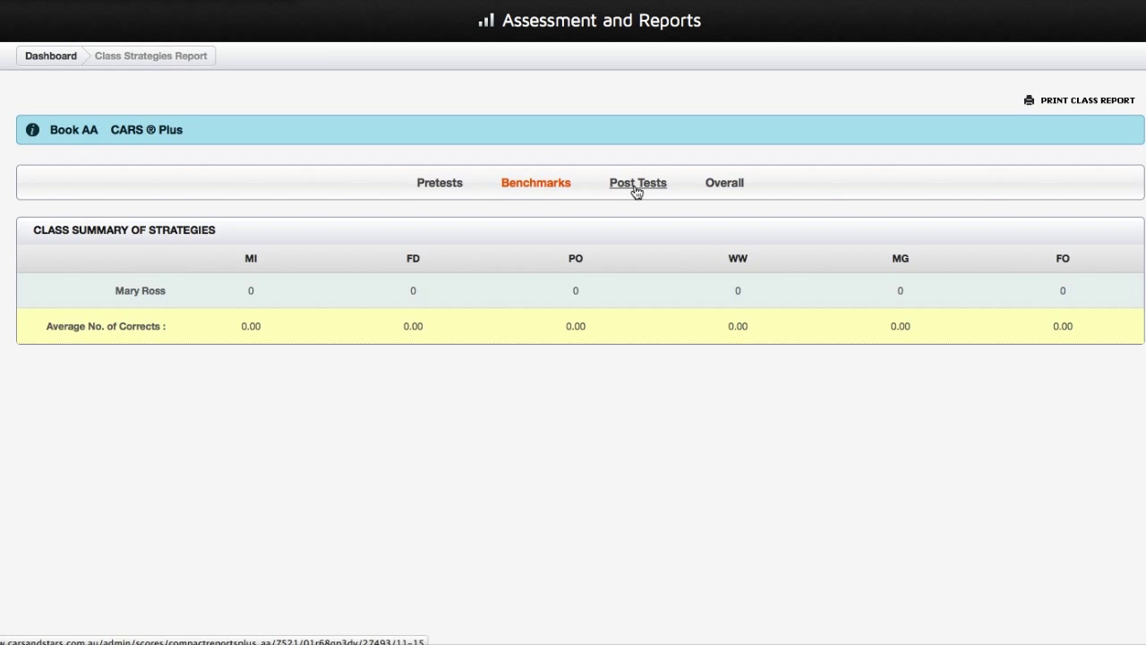
left_click(635, 188)
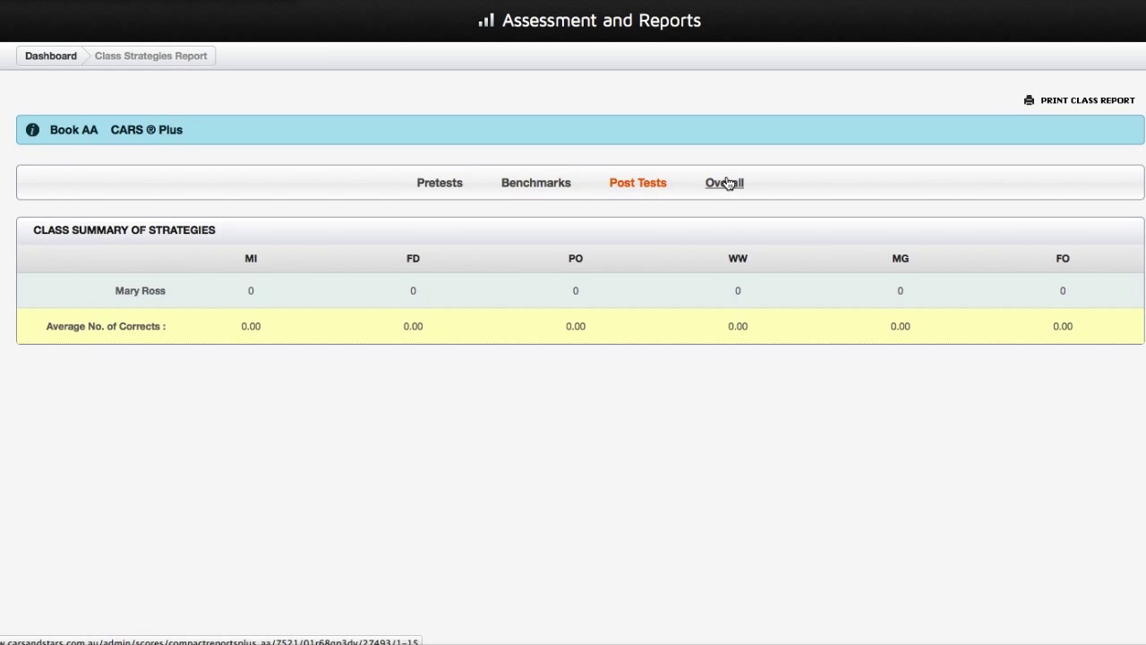
left_click(725, 183)
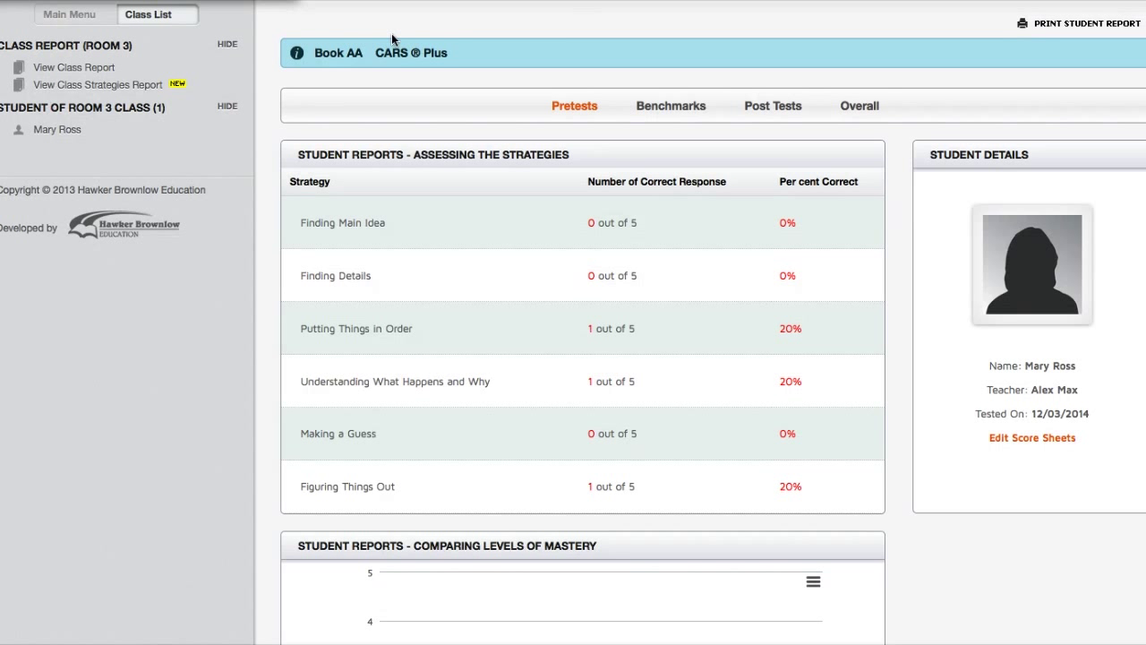
Open the Room 3 class report and toggle the strategies and numerical correct-answers summaries.
left_click(101, 69)
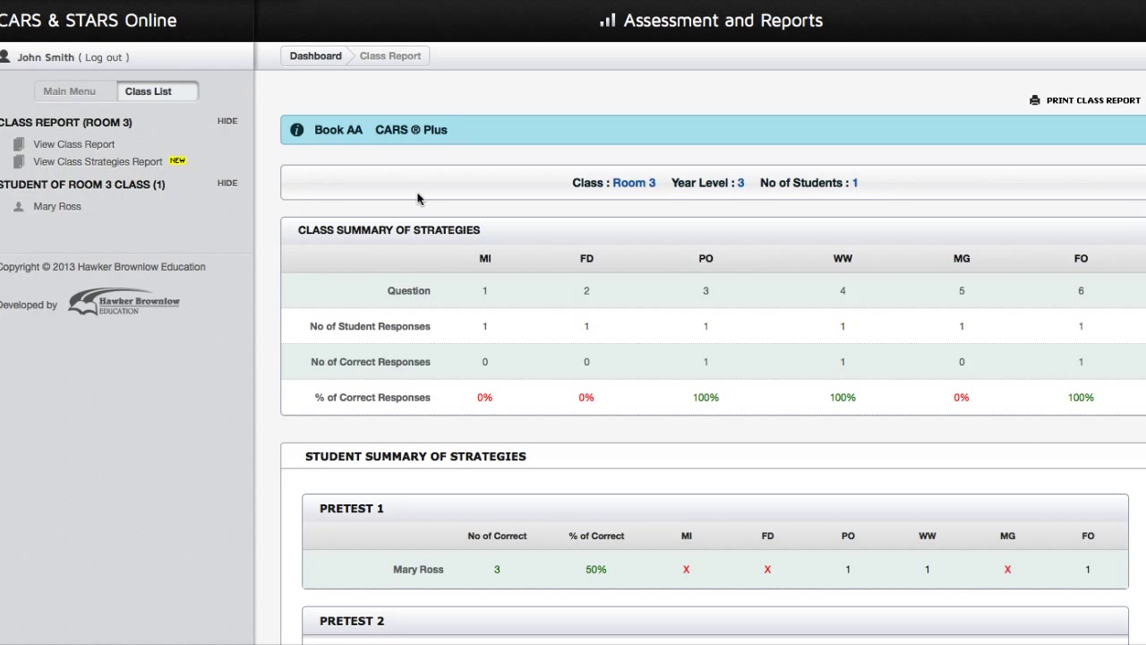
left_click(460, 464)
scroll(484, 461, "down", 1)
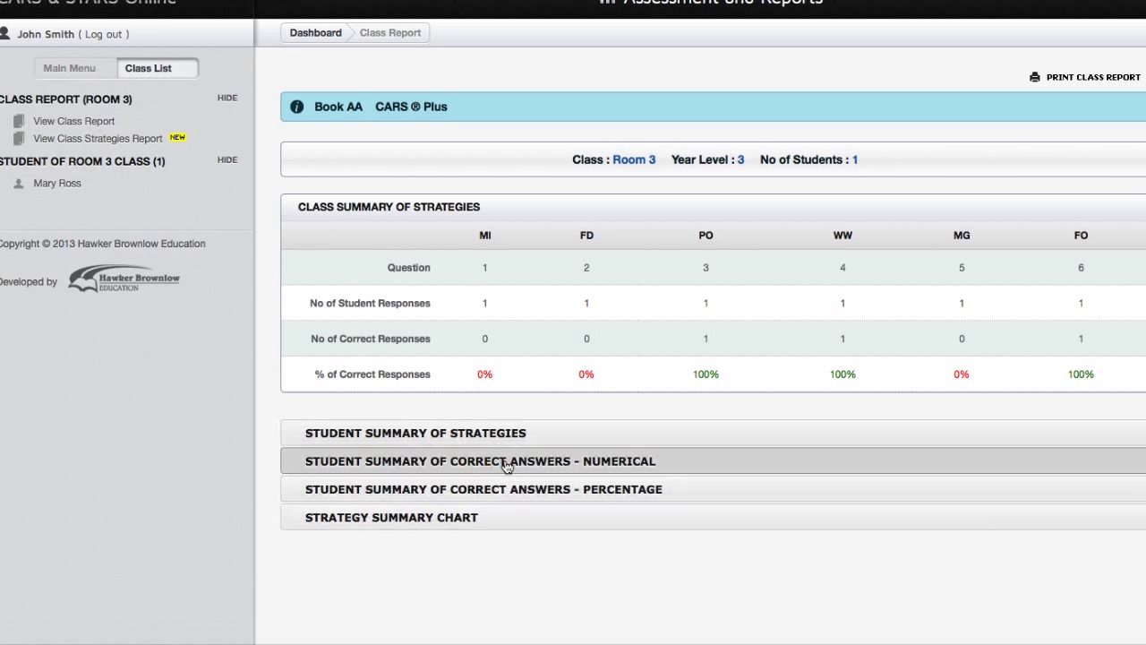
left_click(442, 461)
left_click(474, 463)
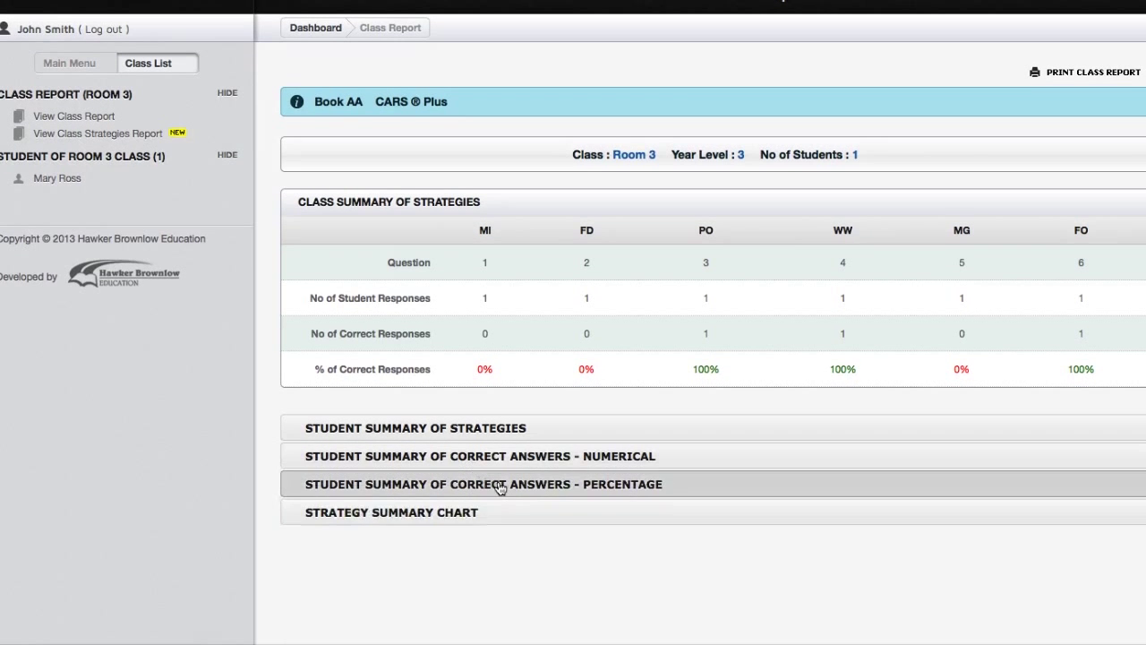
scroll(498, 483, "down", 1)
View the percentage summary and Strategy Summary Chart, then return to the dashboard.
left_click(517, 428)
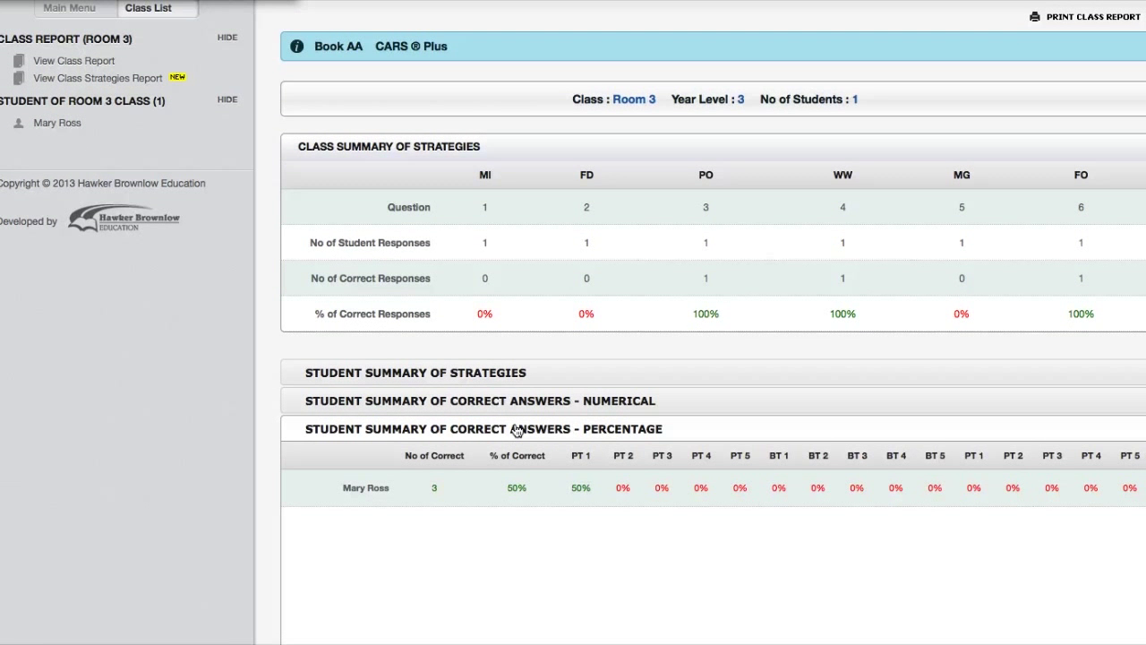
scroll(516, 421, "down", 1)
left_click(515, 401)
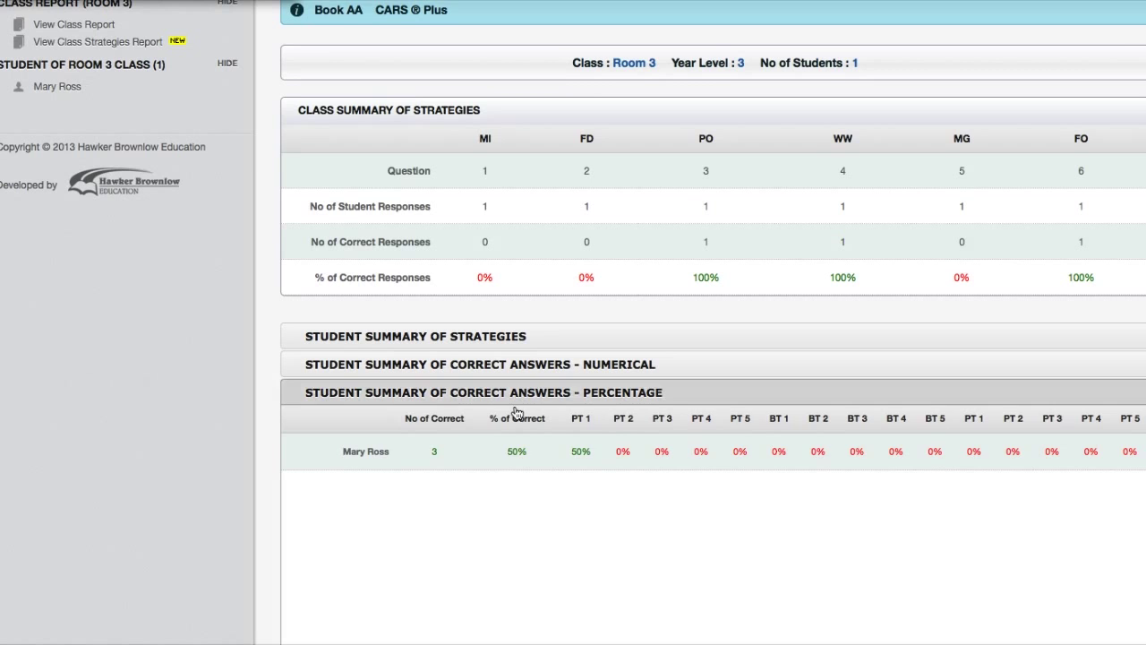
left_click(502, 431)
scroll(504, 431, "down", 5)
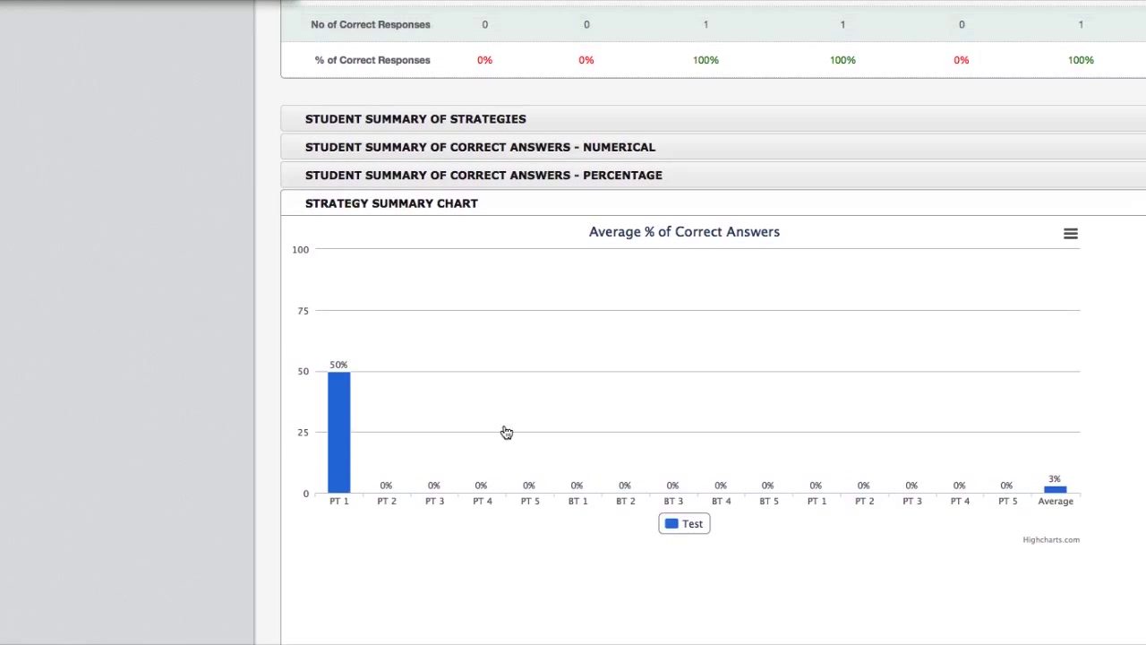
scroll(506, 432, "up", 8)
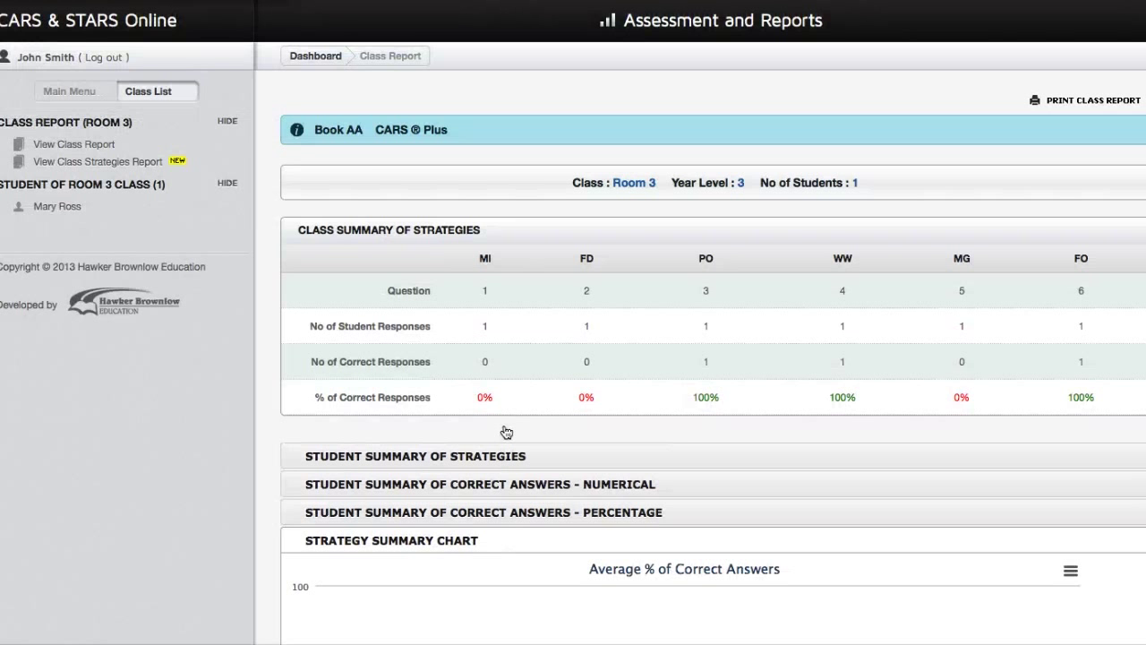
left_click(145, 34)
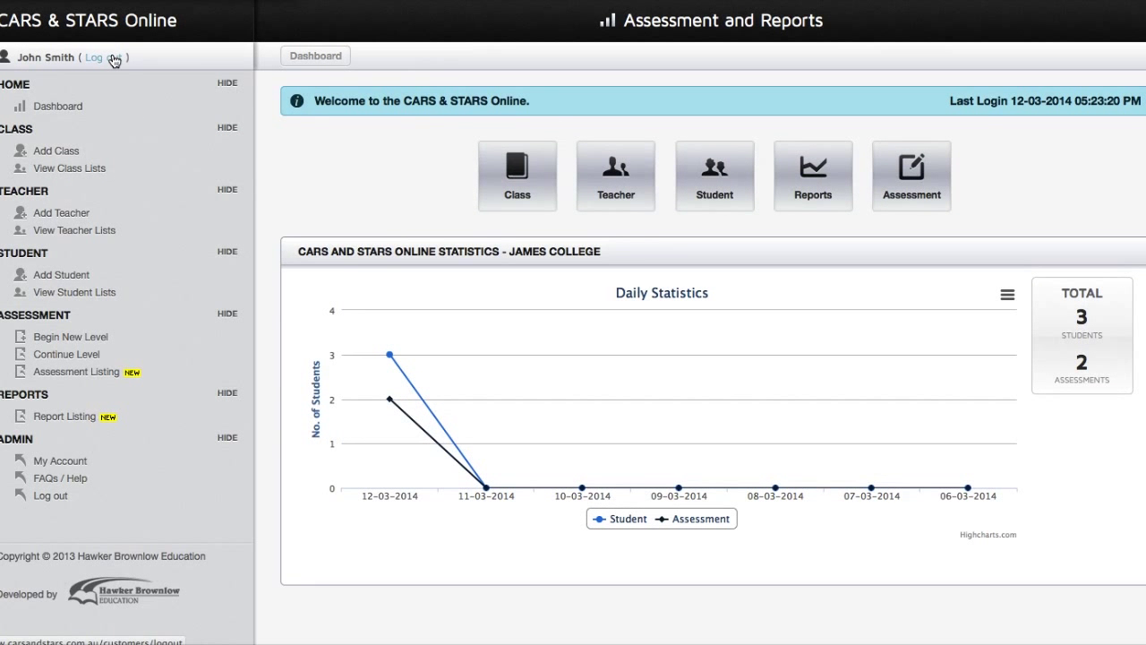
Log out, then sign back in with the saved admin e-mail and the account password.
left_click(114, 58)
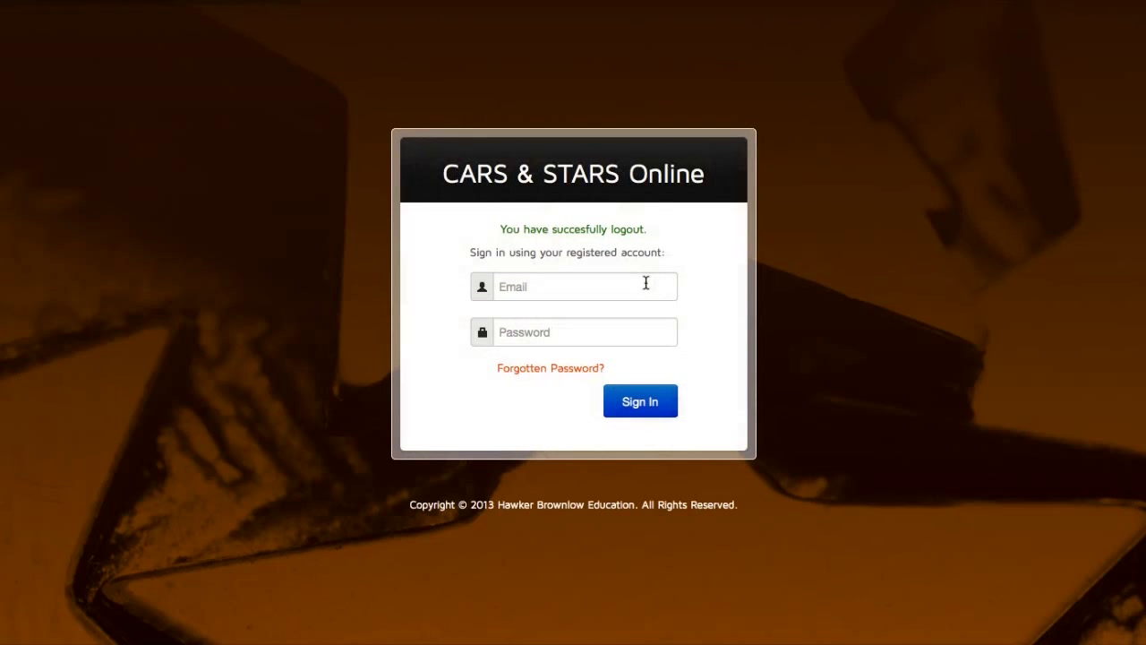
left_click(646, 283)
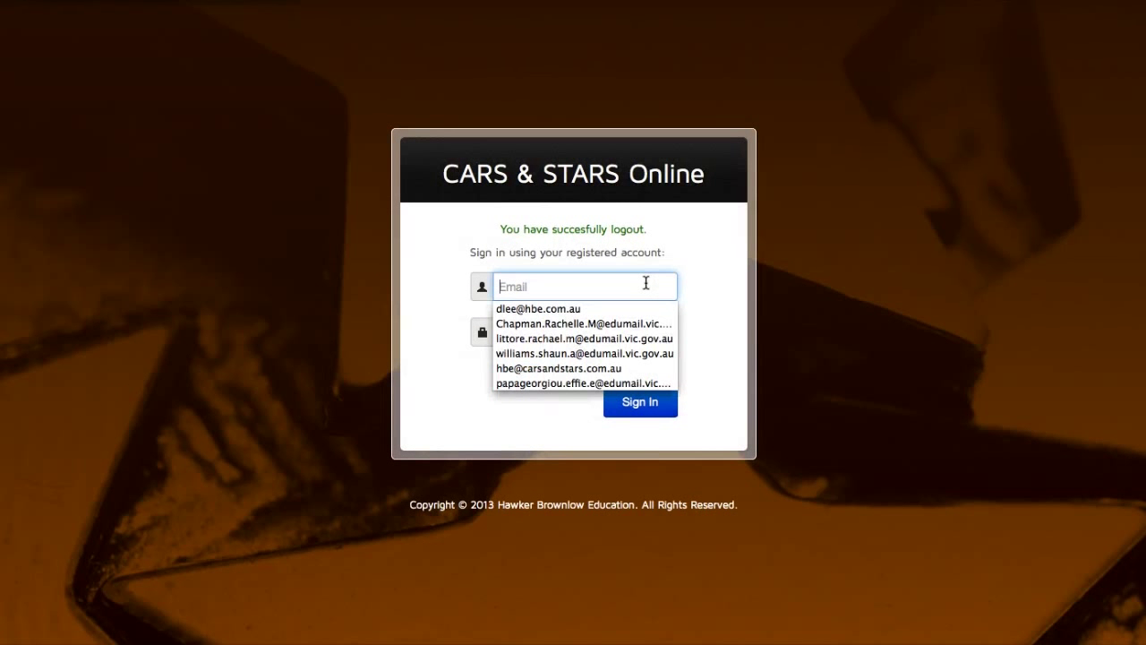
type("adm")
key("Escape")
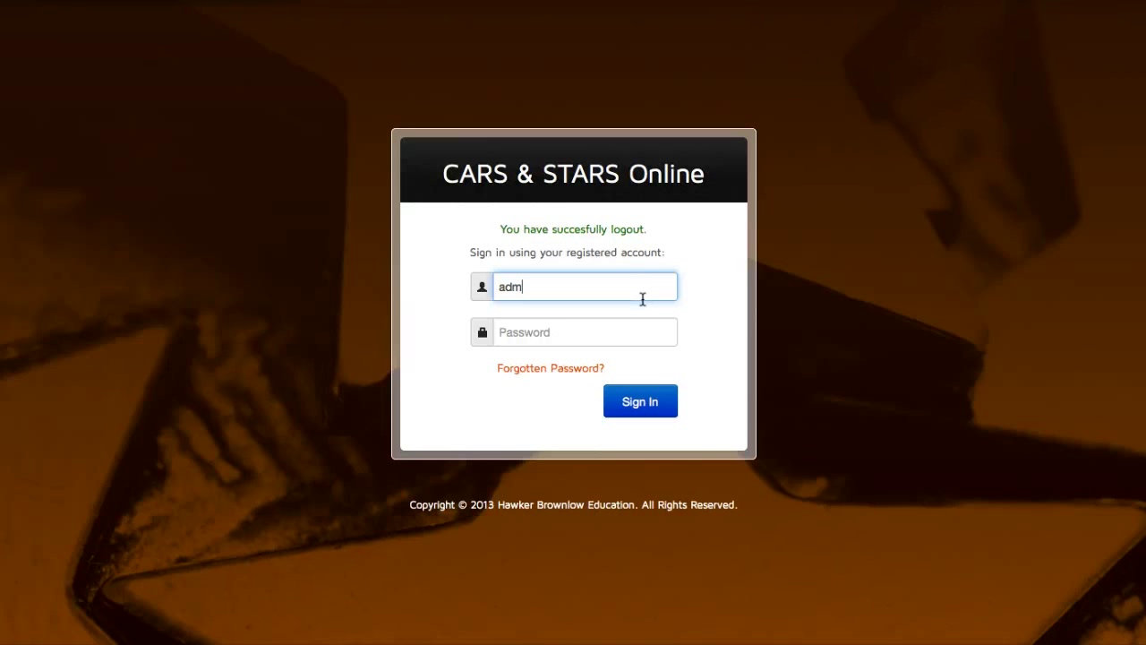
type("in")
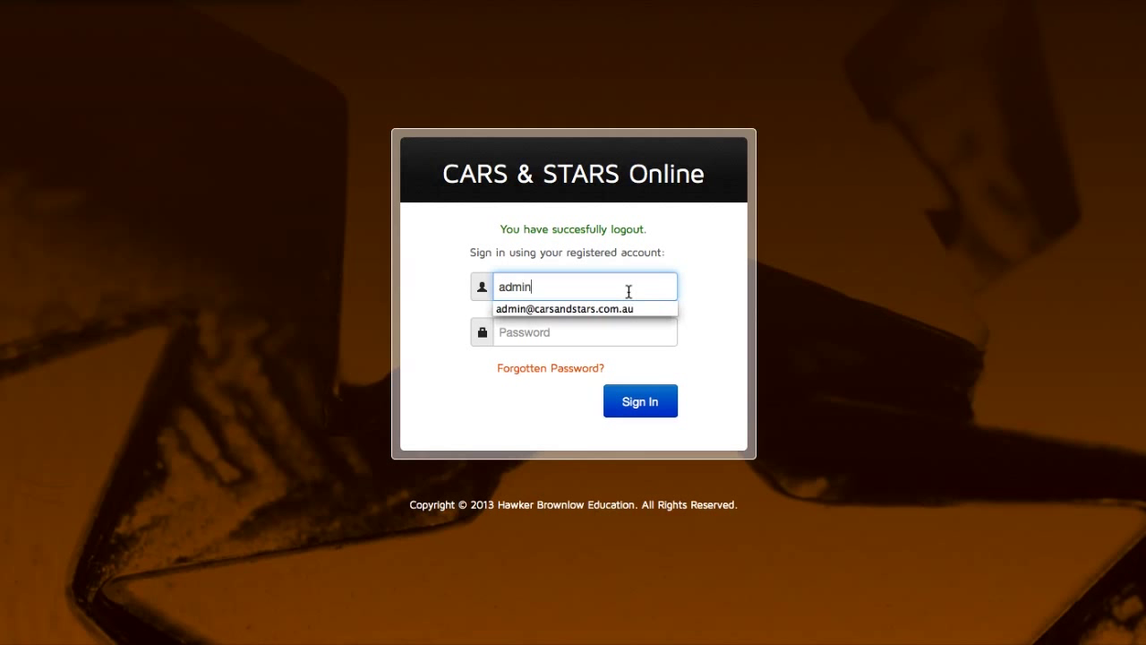
left_click(624, 309)
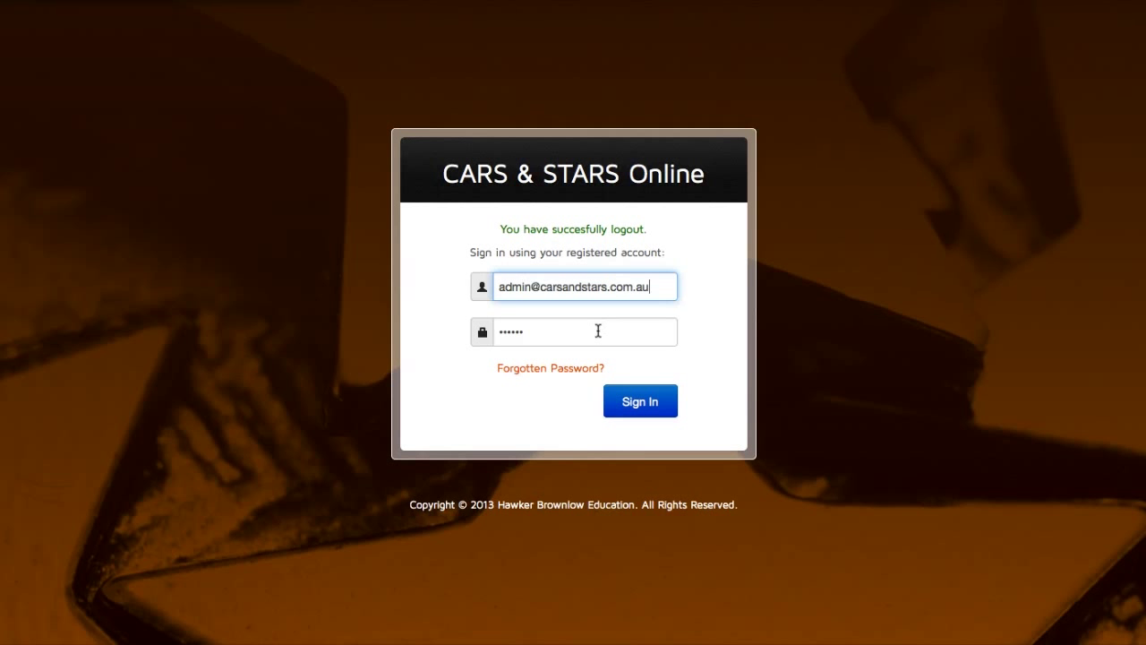
left_click(598, 331)
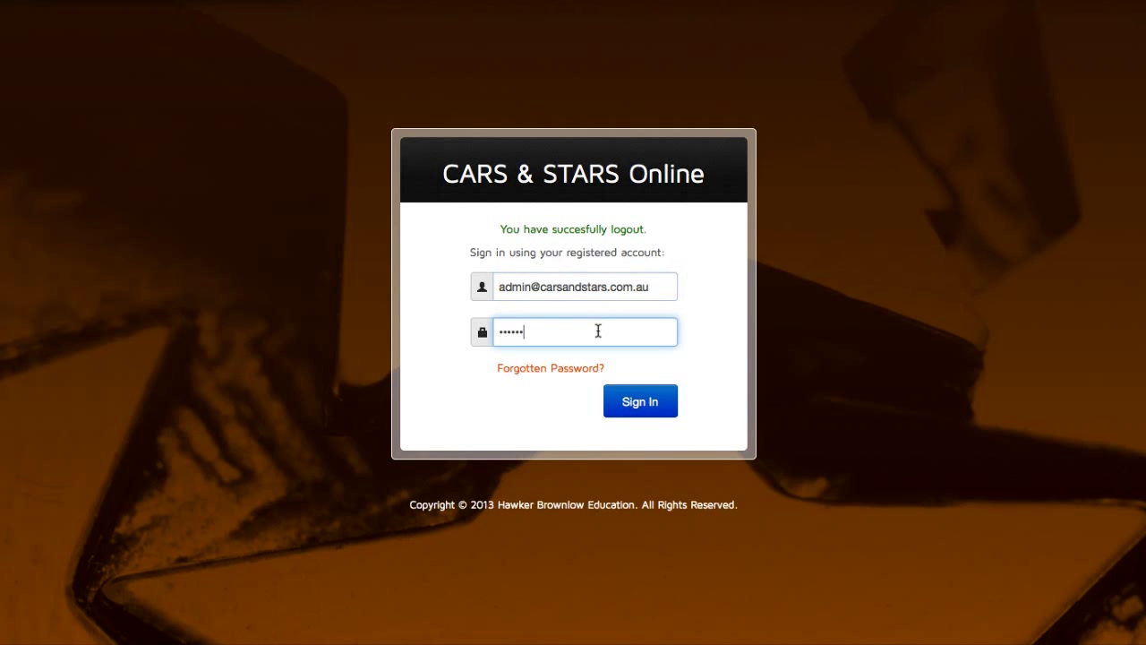
left_click(626, 400)
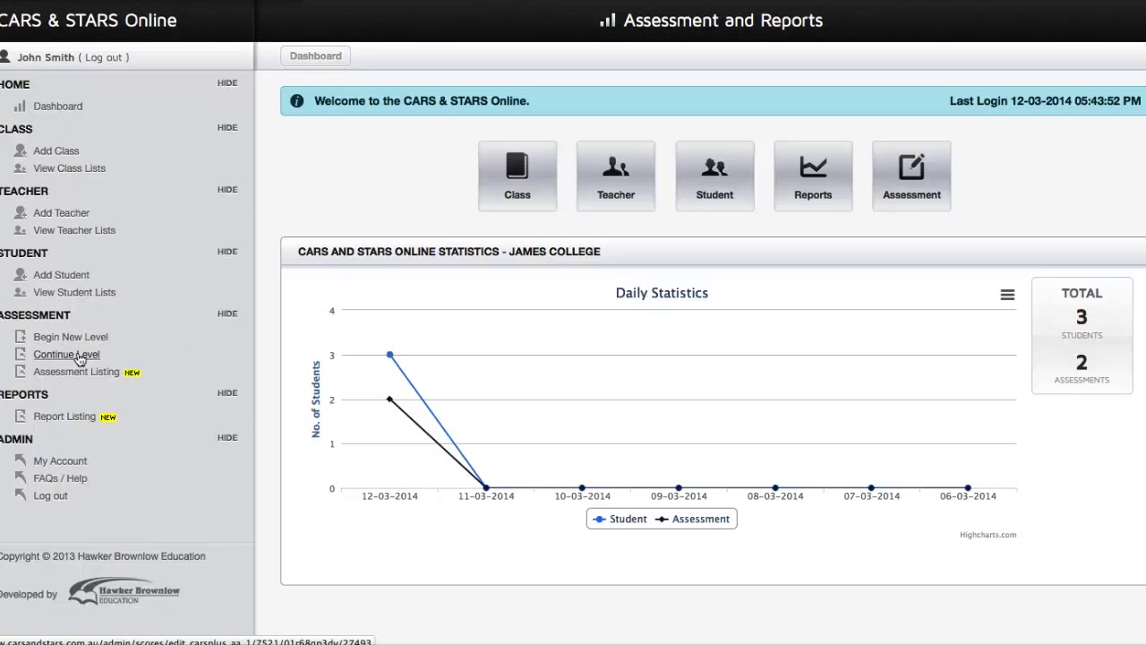
Resume the pretest in progress, then return to the Main Menu and list the classes Room 1–3.
left_click(79, 358)
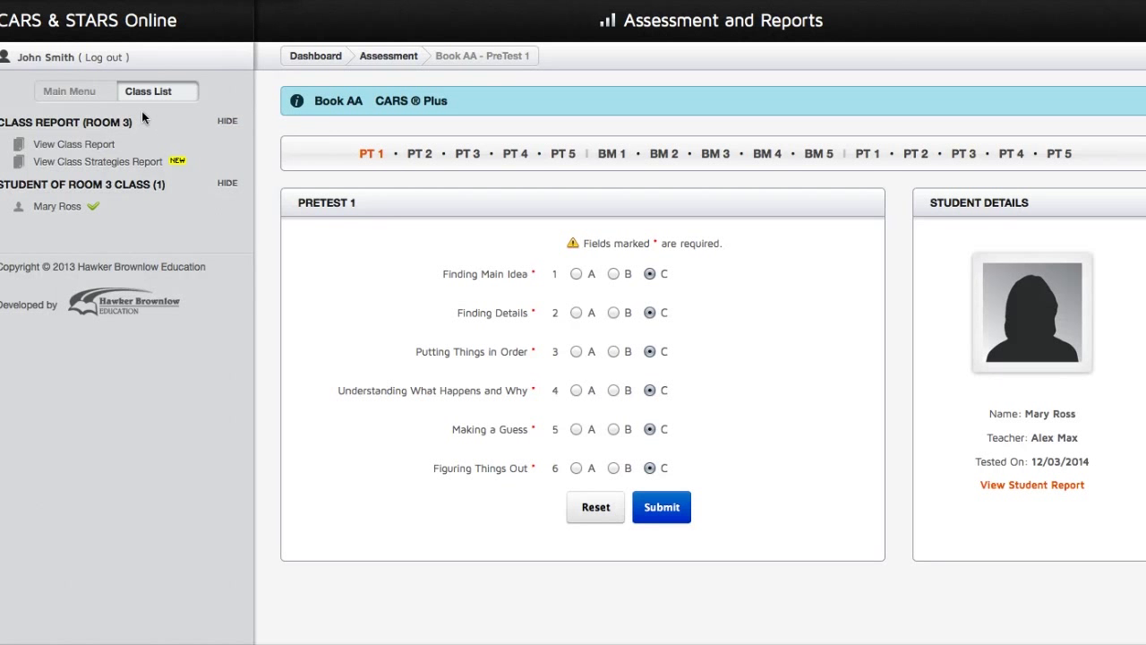
left_click(89, 99)
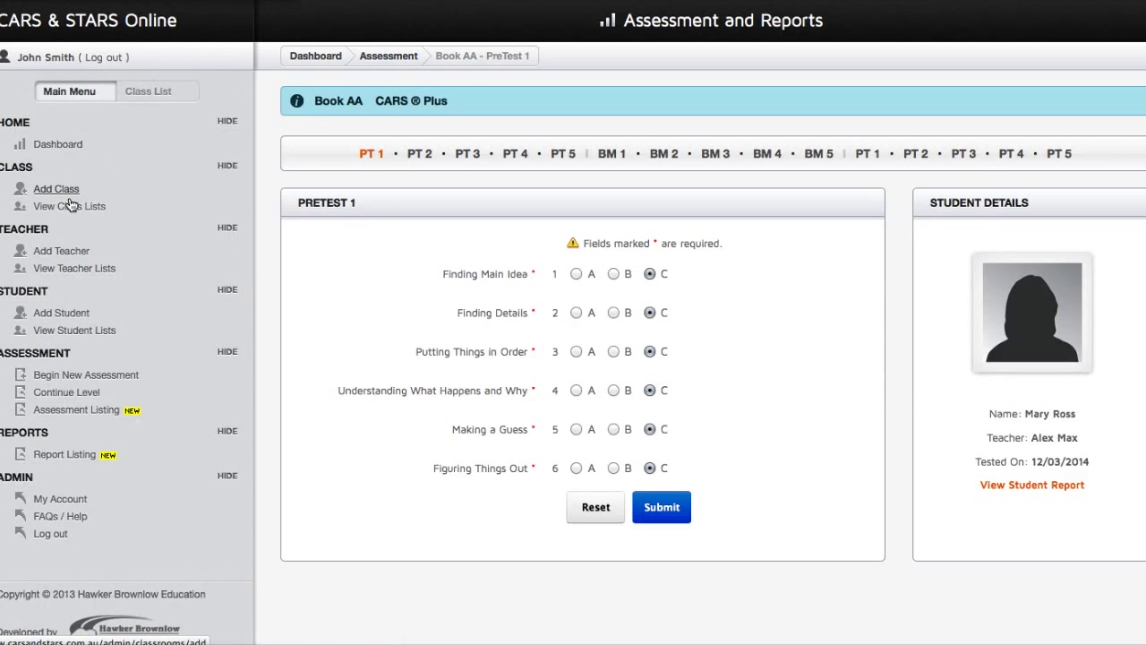
left_click(70, 208)
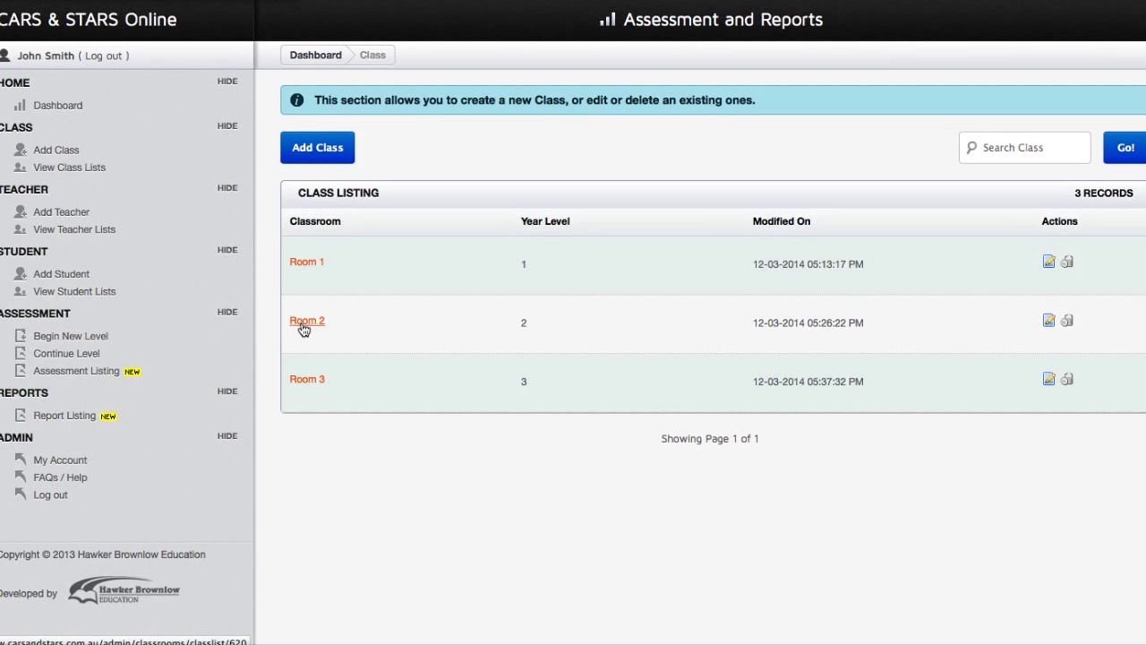
Open Room 2's student list and toggle Check All Students on and then off again.
left_click(305, 324)
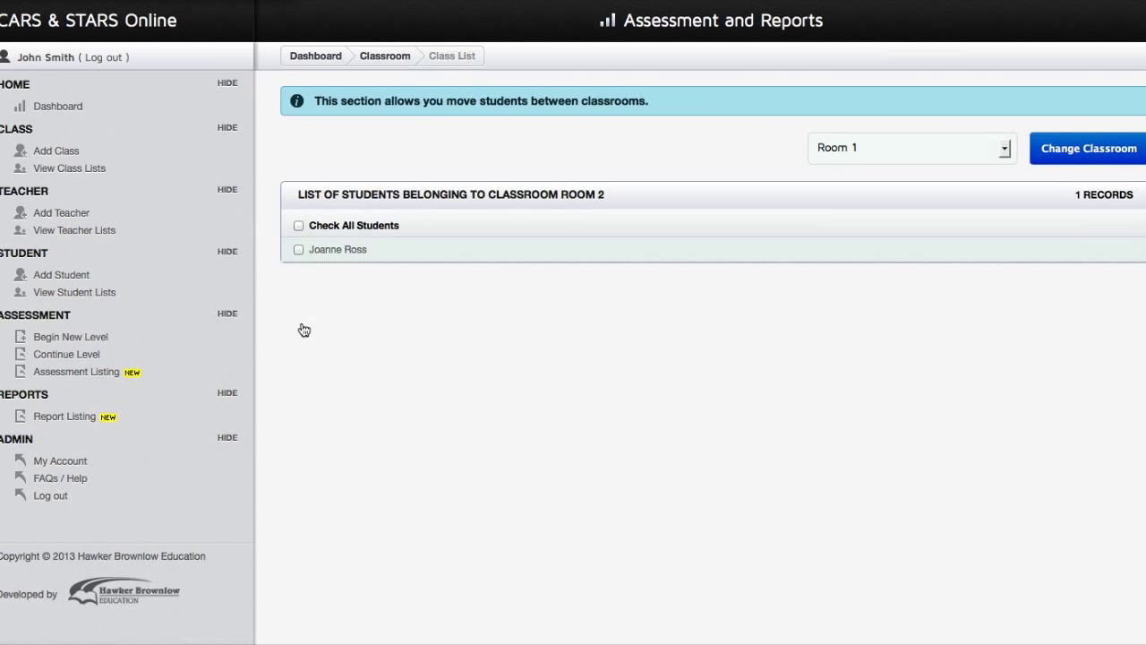
left_click(348, 224)
left_click(348, 224)
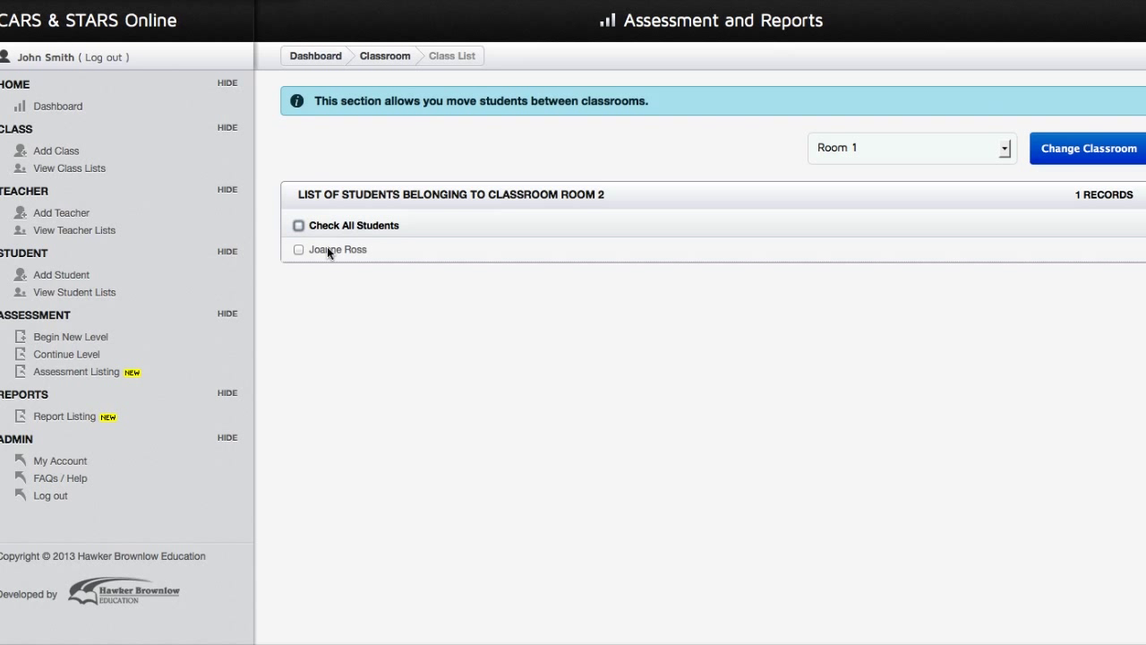